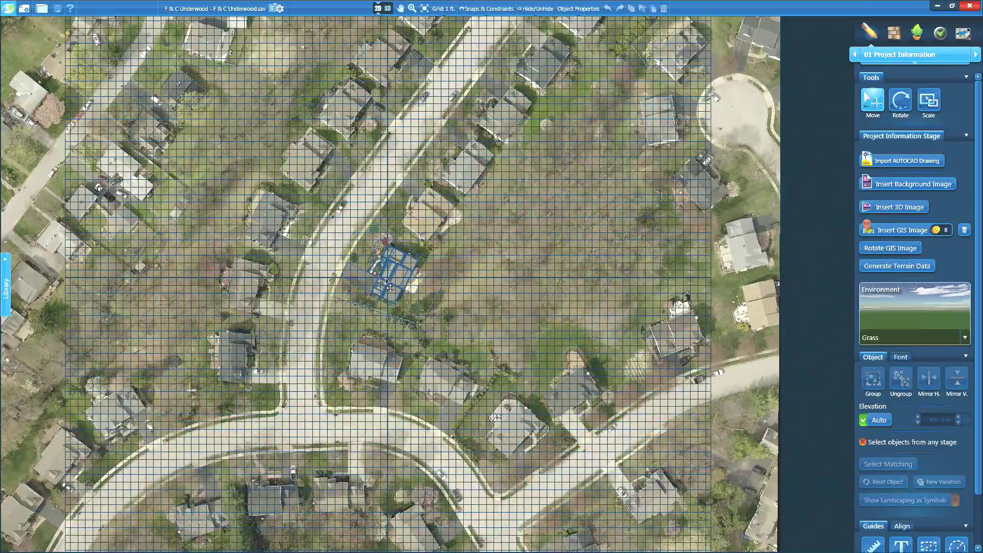
Search GIS imagery for the property's address and get free Good-quality imagery from 2014/04/18.
scroll(386, 280, up, 5)
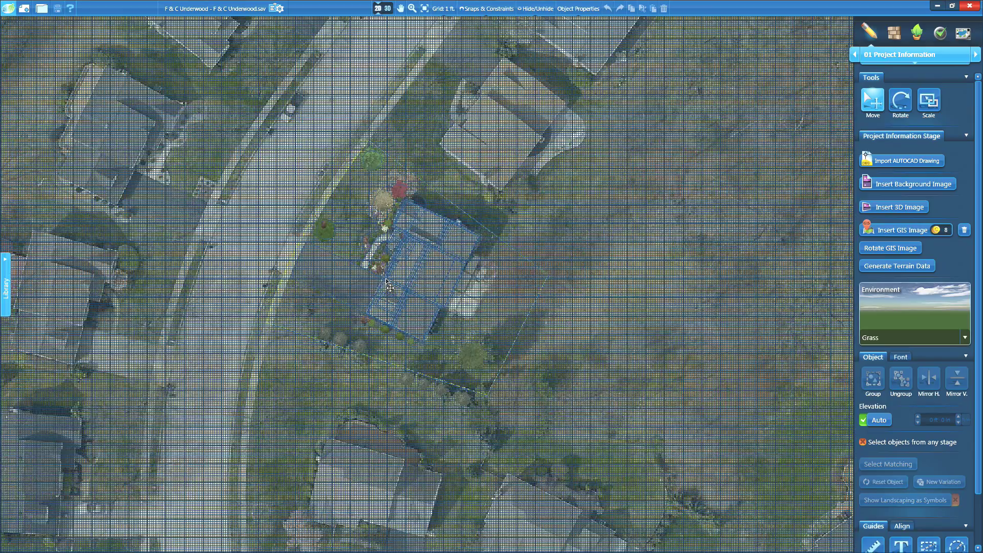
scroll(389, 286, up, 6)
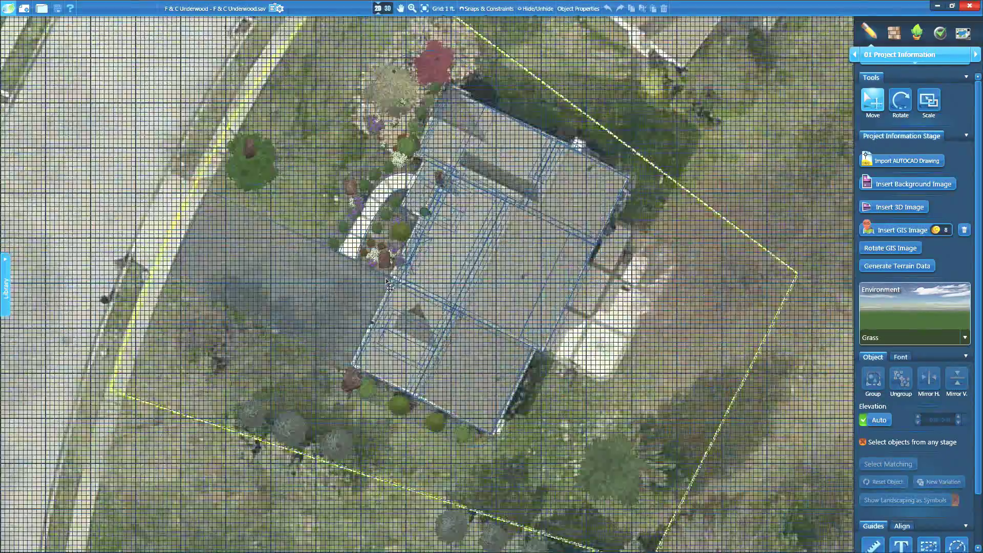
scroll(386, 278, up, 6)
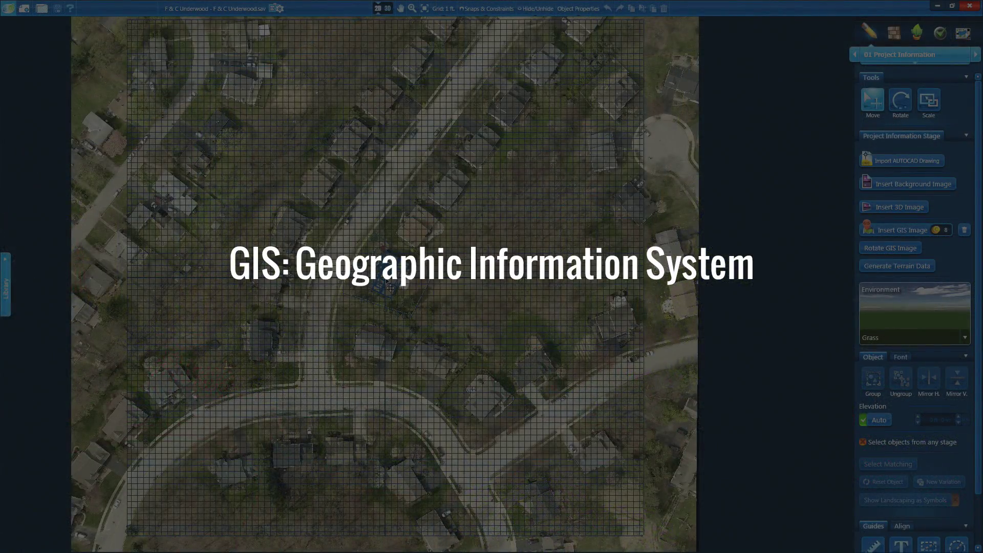
scroll(390, 288, up, 8)
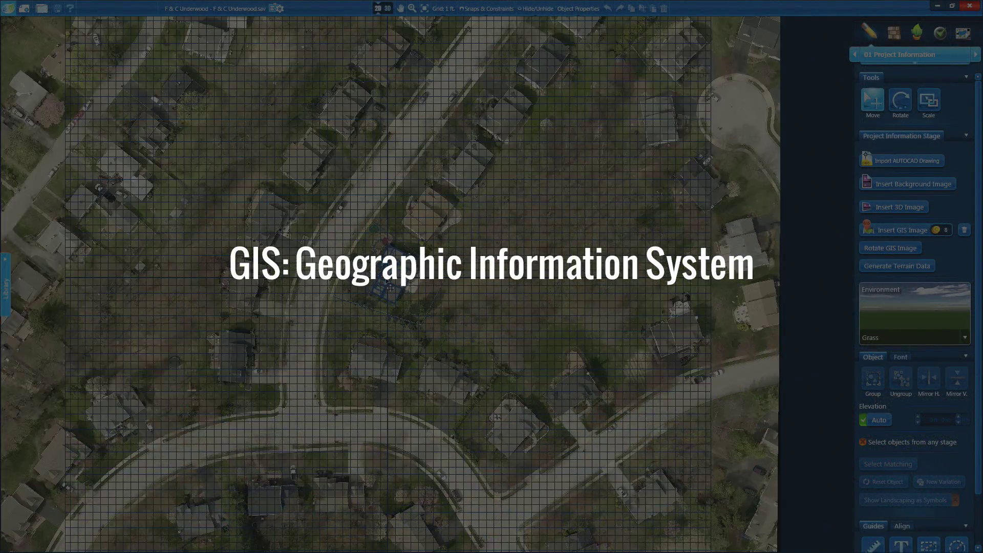
scroll(390, 288, up, 10)
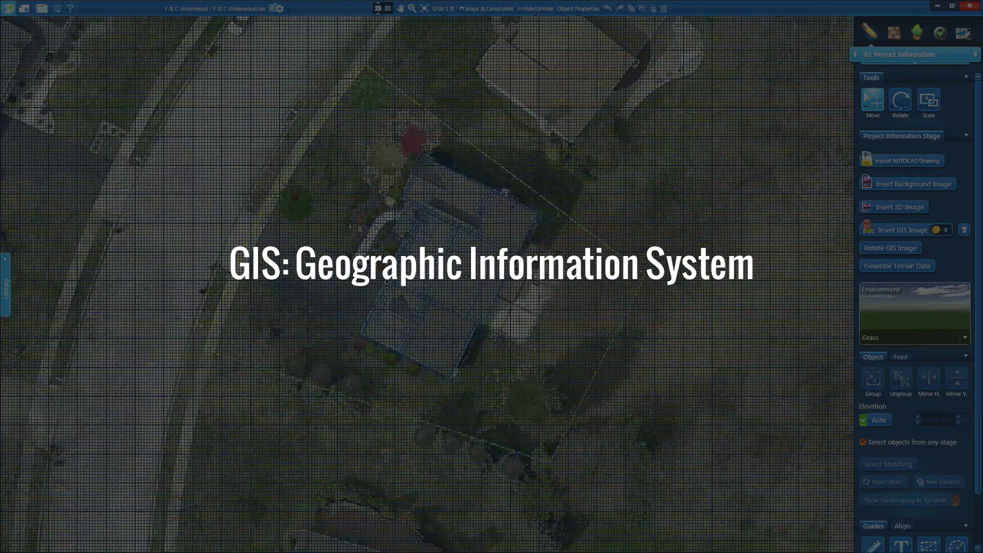
scroll(389, 287, up, 10)
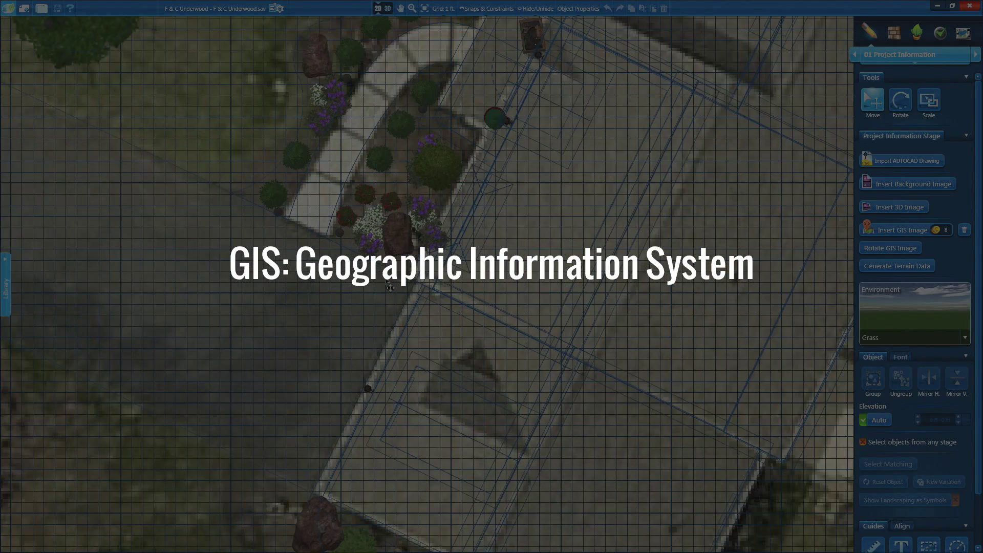
scroll(389, 287, up, 8)
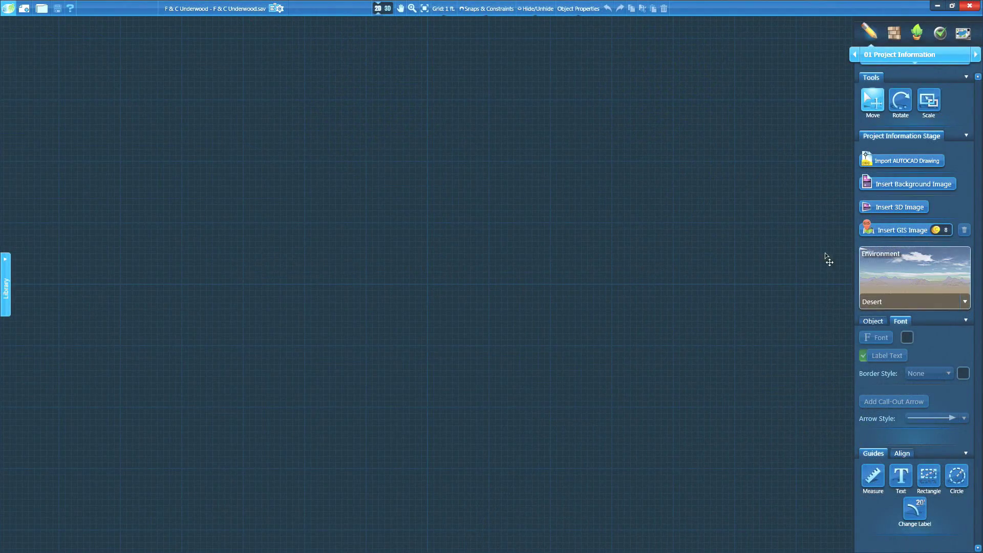
click(862, 233)
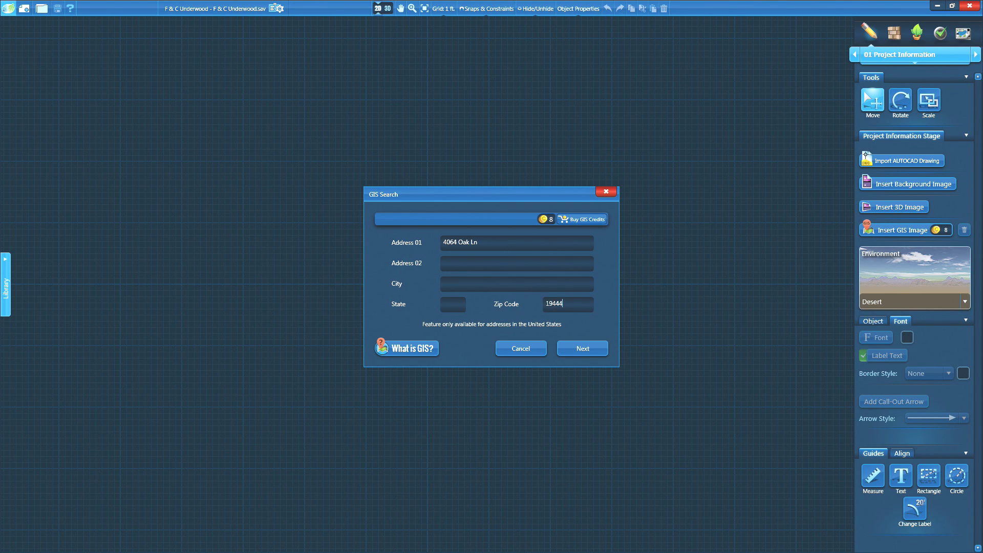
click(585, 346)
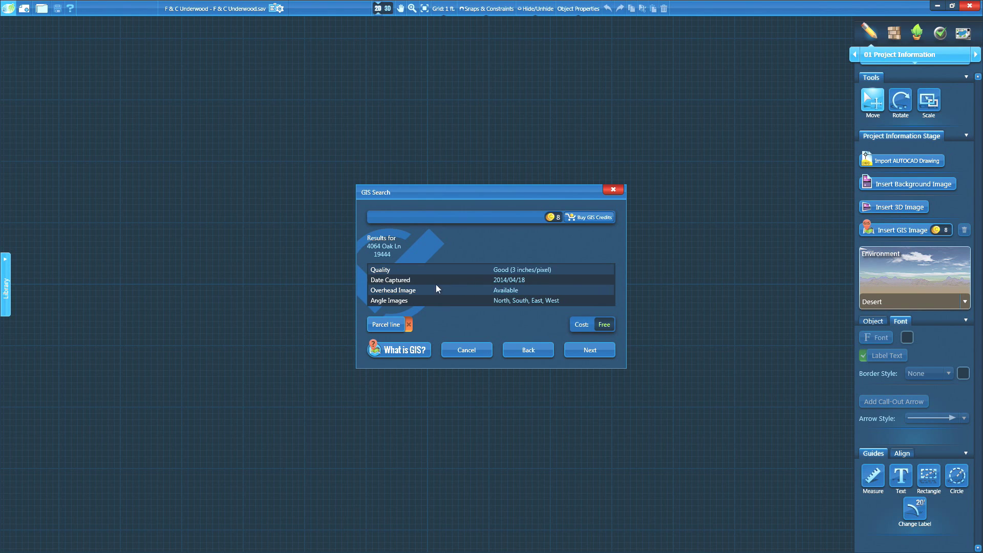
Import the GIS aerial image with its parcel line, then open east_img.jpg from the project media.
click(390, 325)
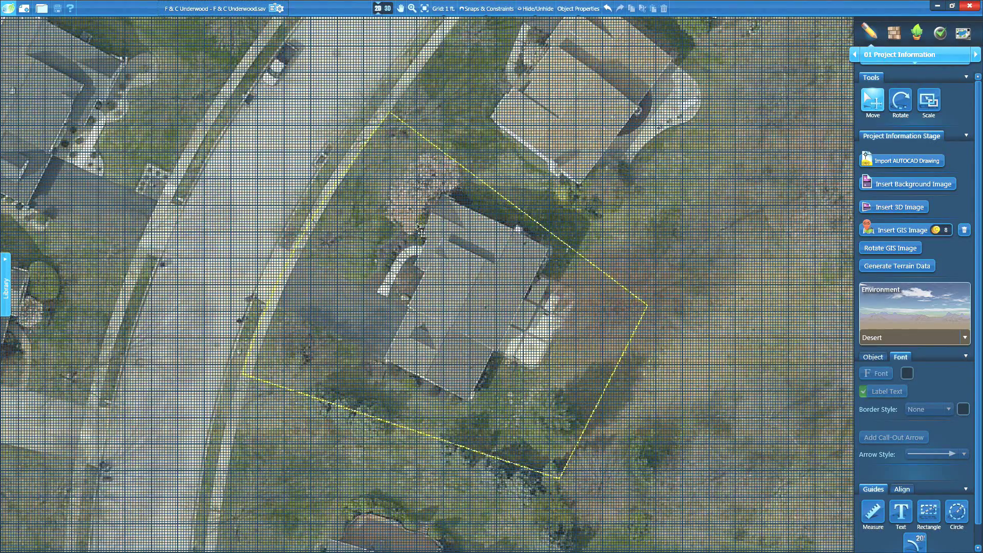
click(237, 14)
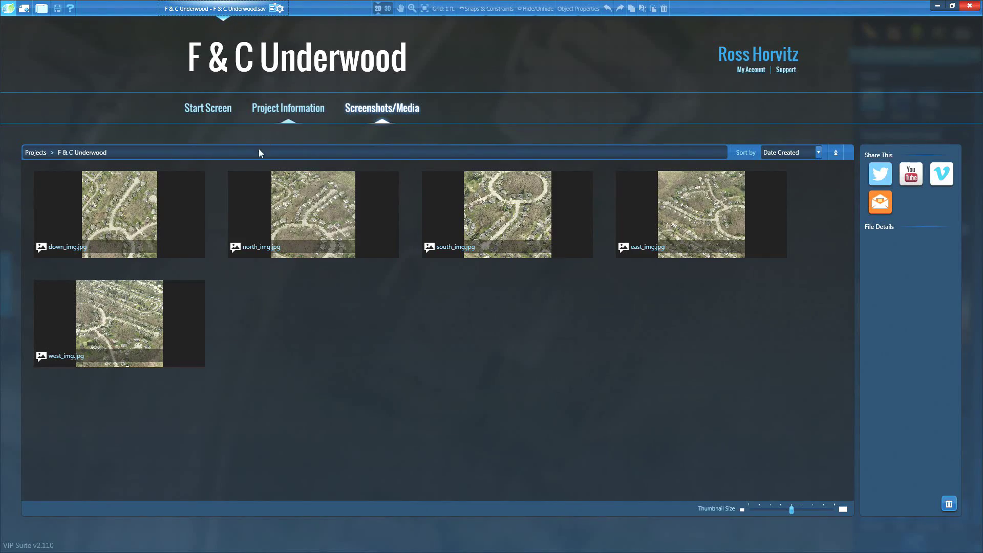
double_click(708, 215)
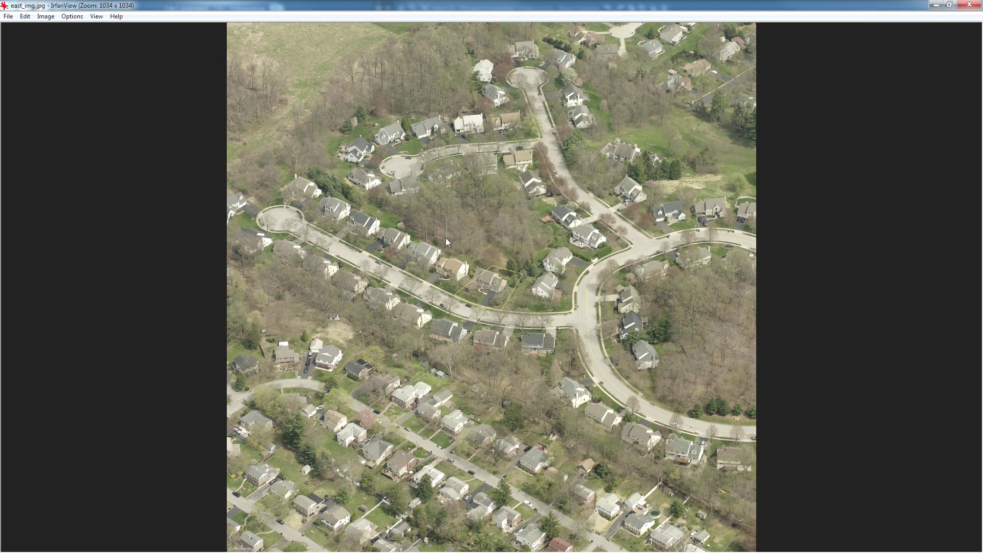
View east_img.jpg at original size in IrfanView, then close the viewer.
key(ctrl+h)
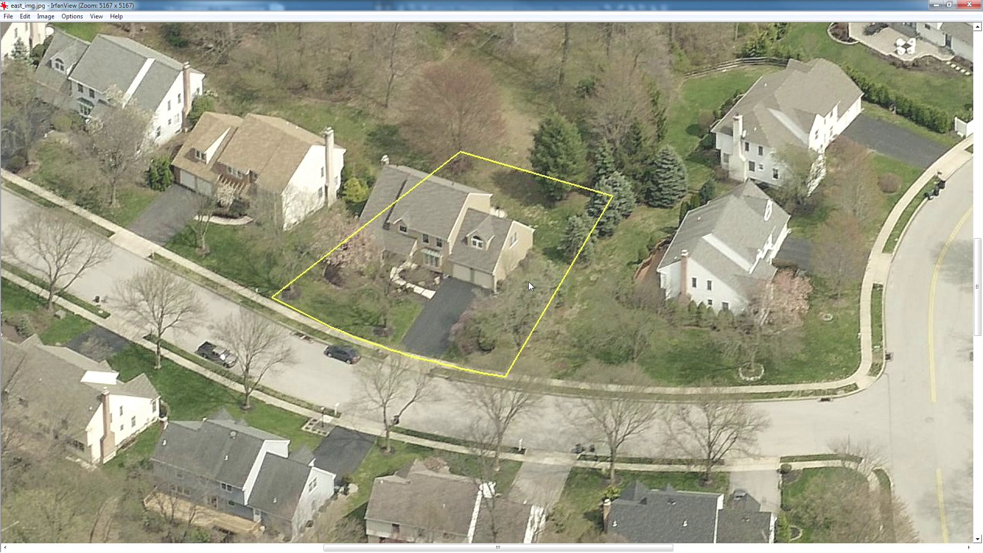
scroll(487, 242, up, 3)
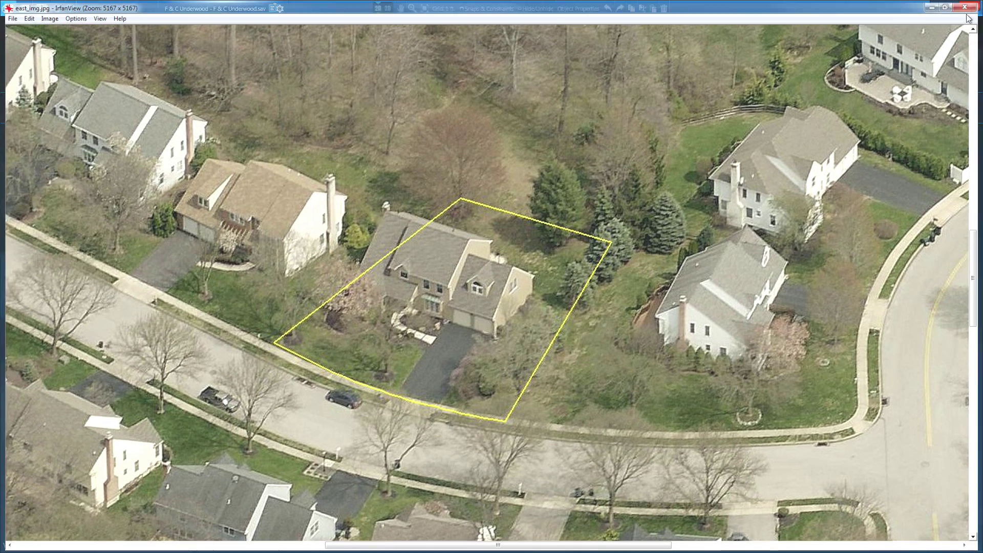
click(969, 5)
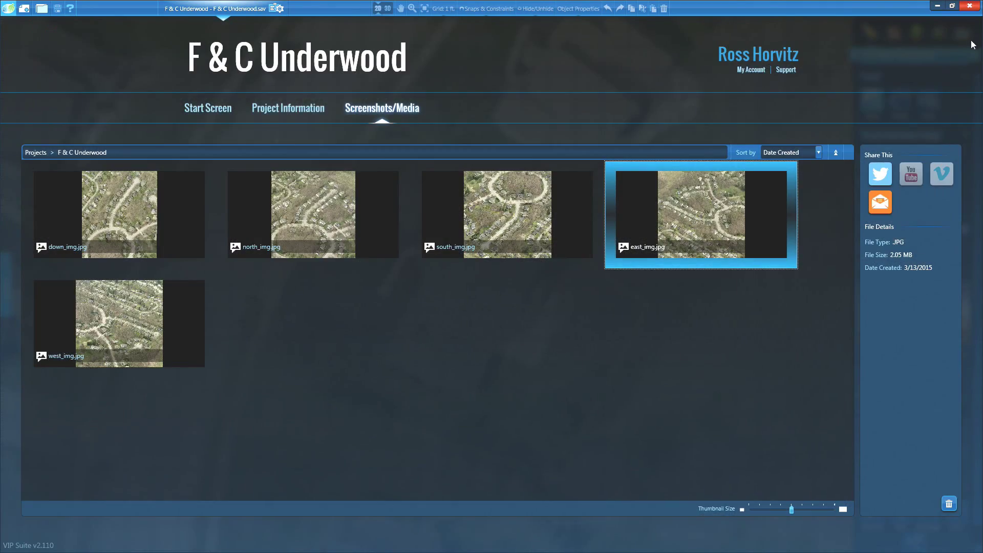
On the 02 House stage, draw a 42' 9" wall along the aerial image's roof edge.
click(256, 11)
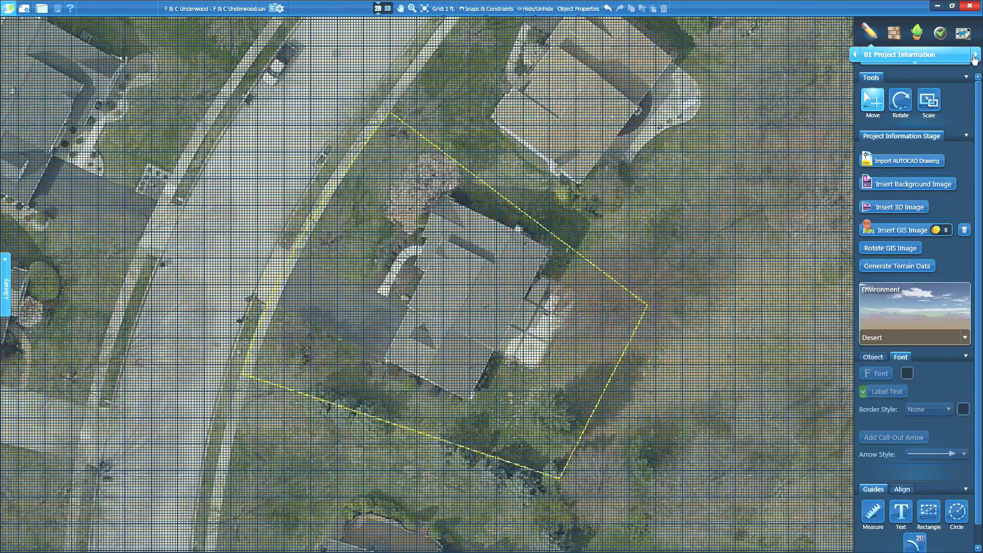
click(978, 56)
scroll(475, 302, up, 3)
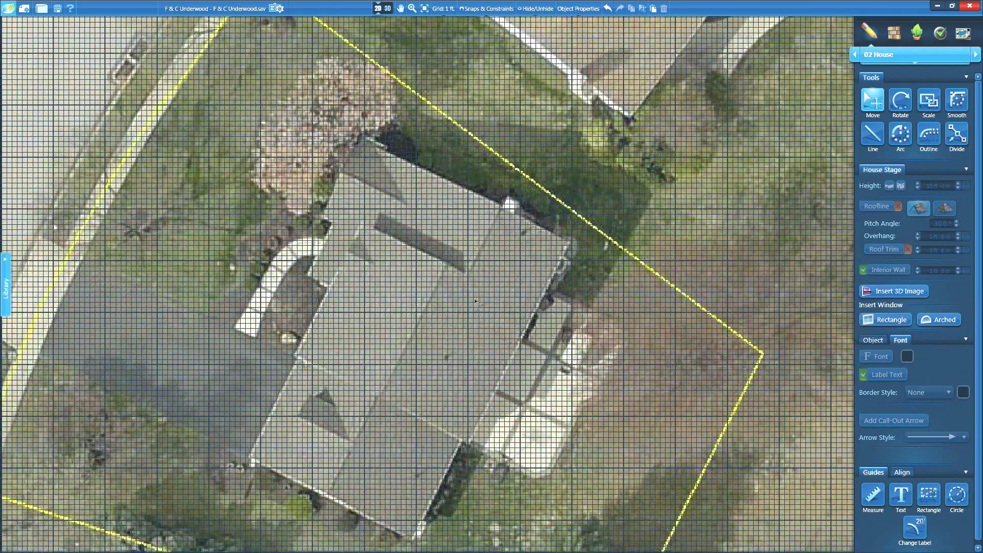
key(l)
click(570, 244)
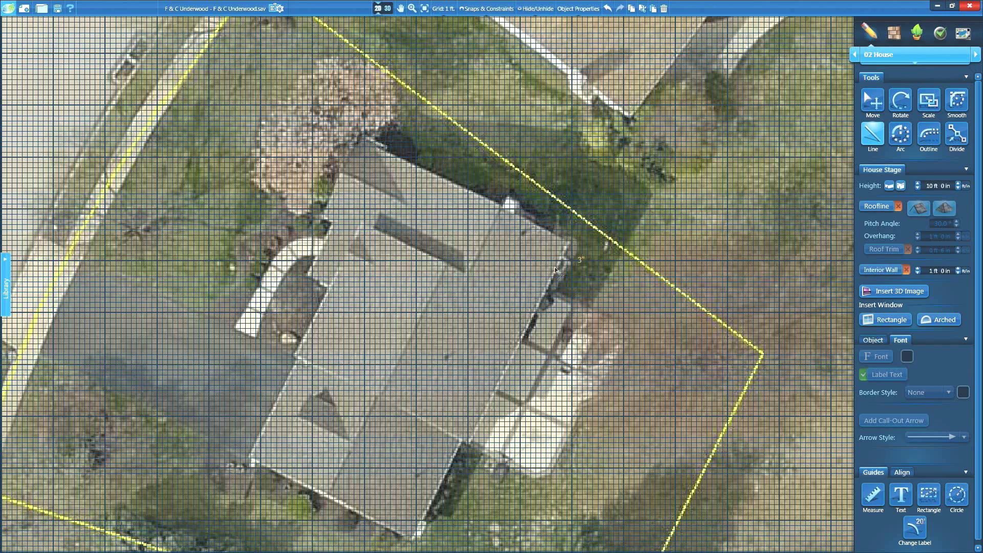
click(469, 444)
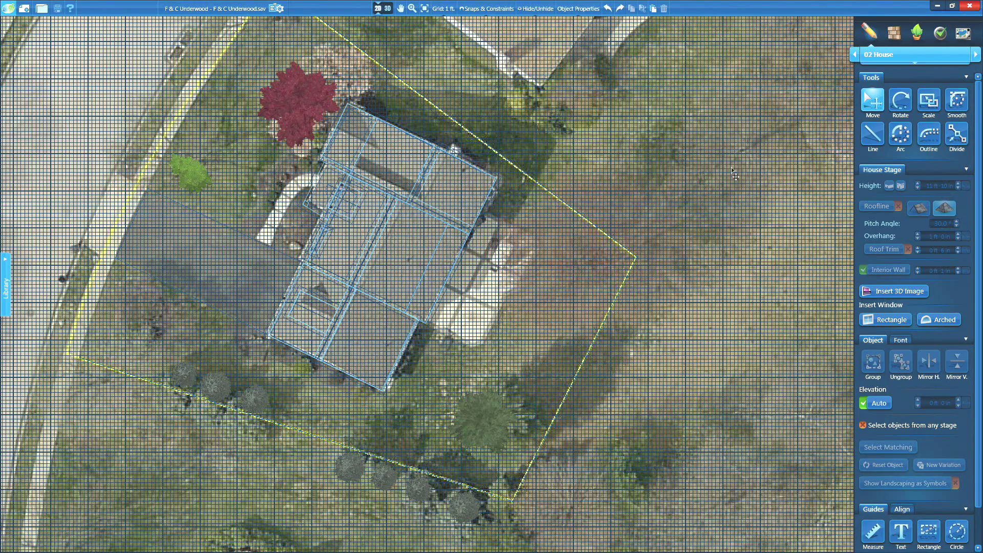
Advance the design to the 04 Terrain stage and view it in 3D.
click(975, 56)
click(976, 56)
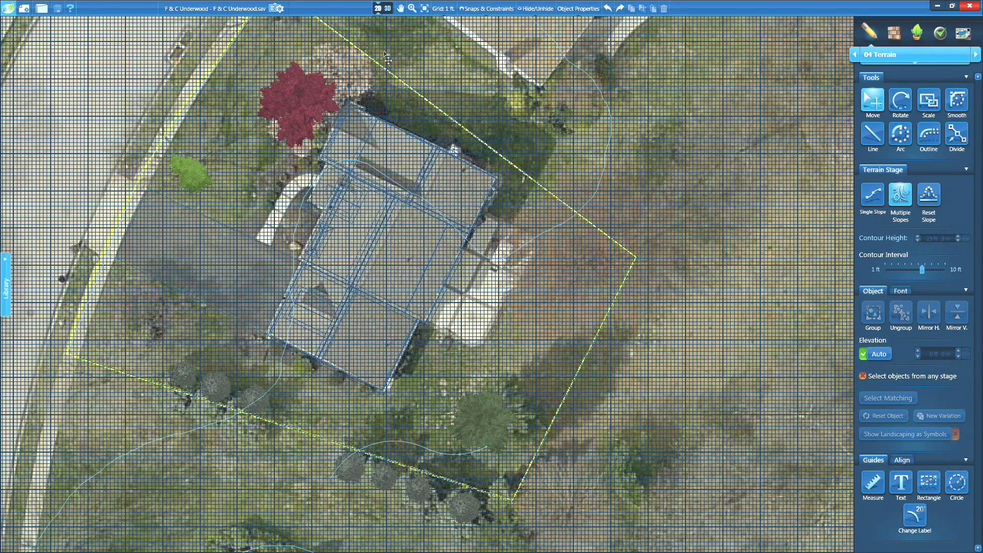
click(387, 9)
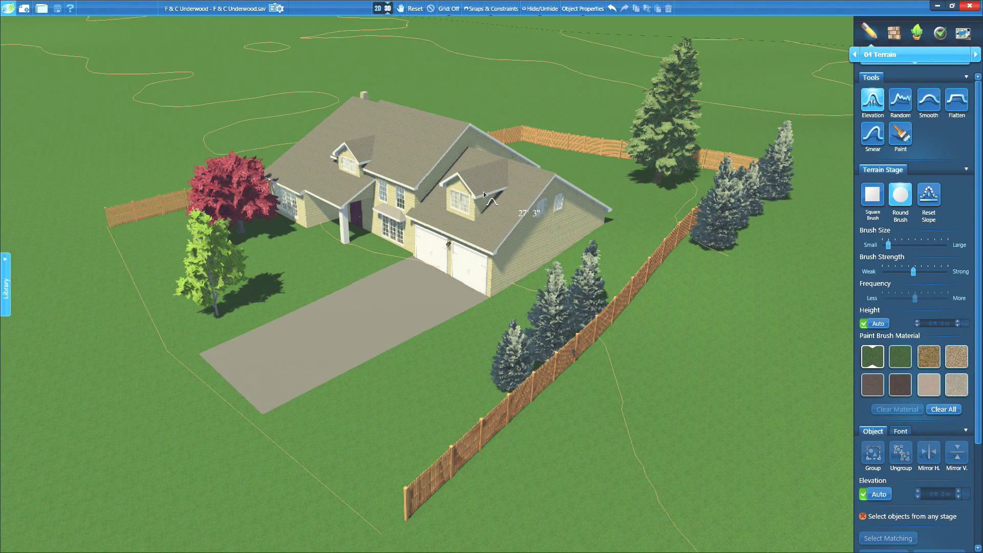
Tilt the 3D view over the house and terrain to show the horizon.
mouse_move(334, 341)
middle_down()
mouse_move(376, 282)
mouse_move(364, 262)
mouse_move(412, 279)
mouse_move(405, 326)
middle_up()
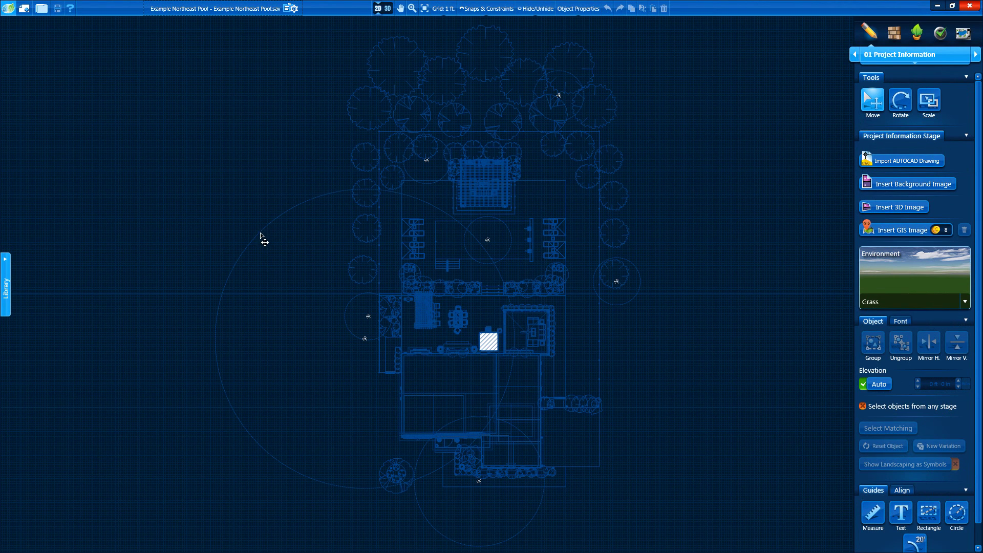
Select Example Northeast Pool_003.jpg in the project media, cancel the Twitter share, and attach it to an email.
click(235, 8)
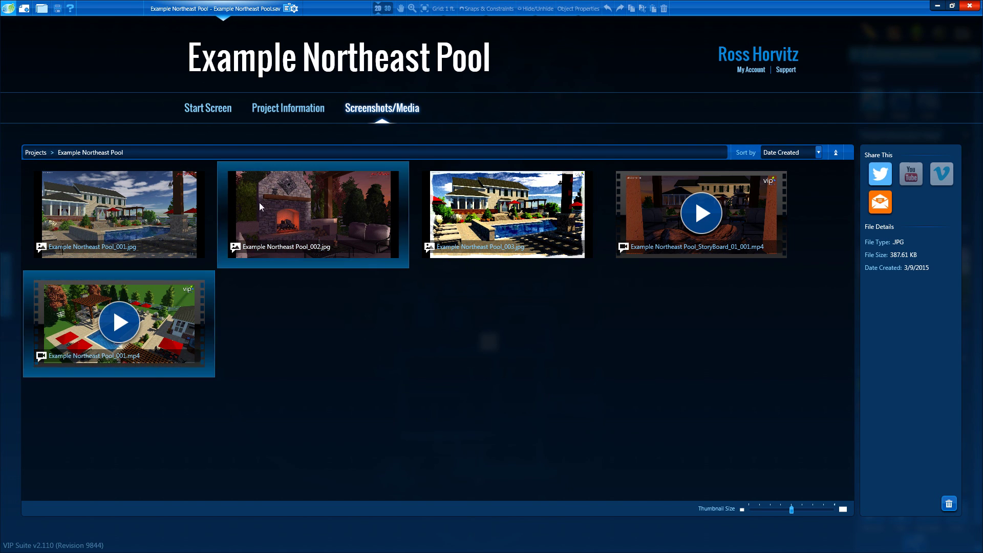
click(172, 309)
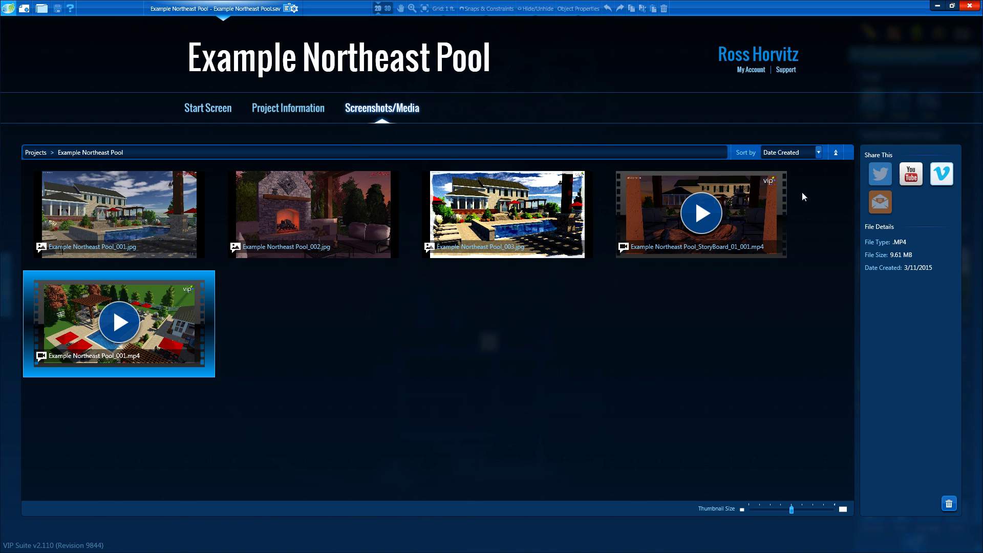
click(551, 194)
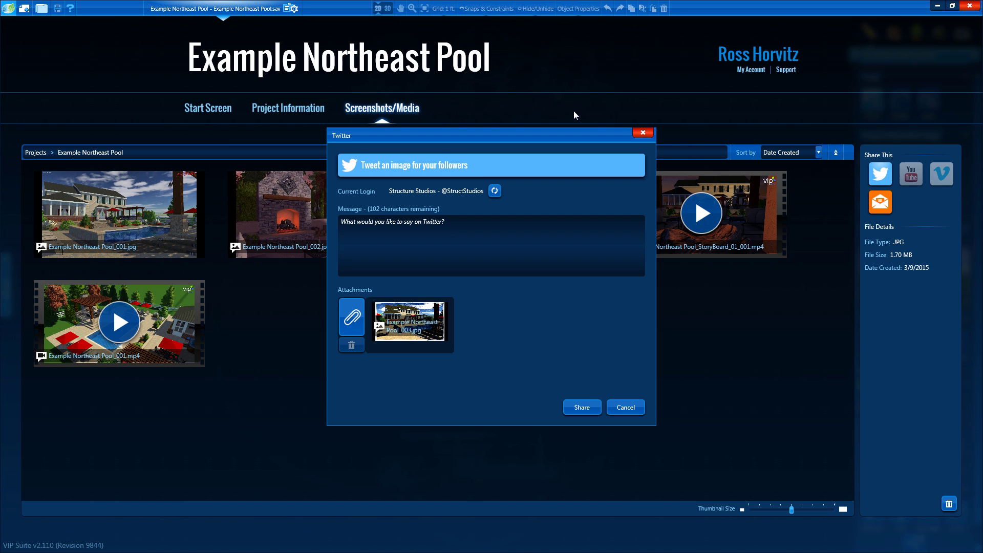
click(642, 135)
click(883, 205)
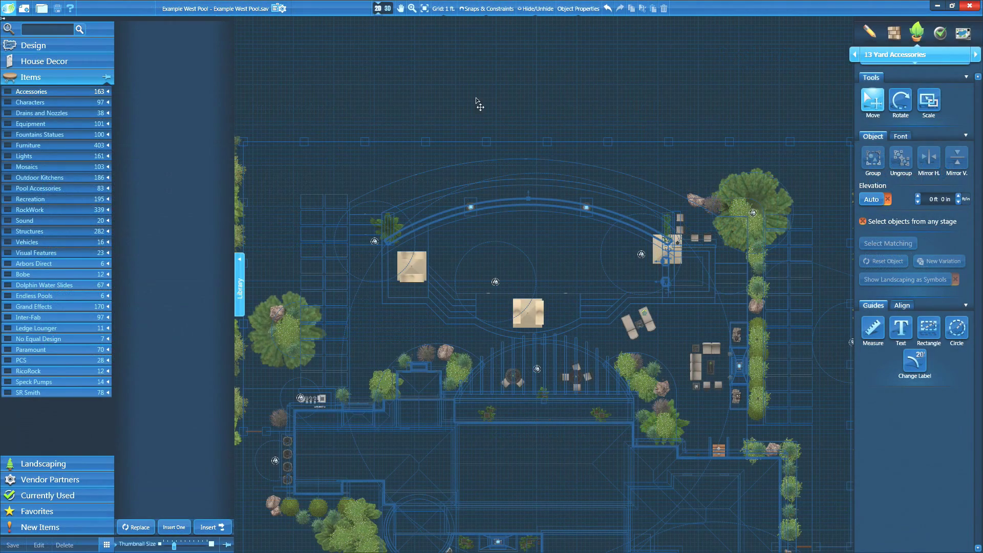
Place a Morning Birds sound from the Sound library onto the plan above the pool.
click(104, 220)
click(8, 220)
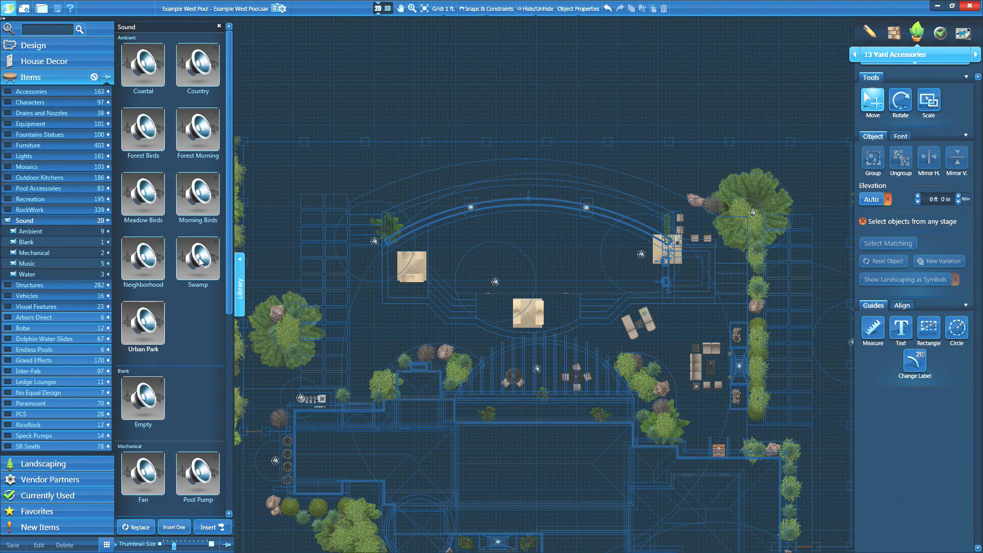
double_click(197, 197)
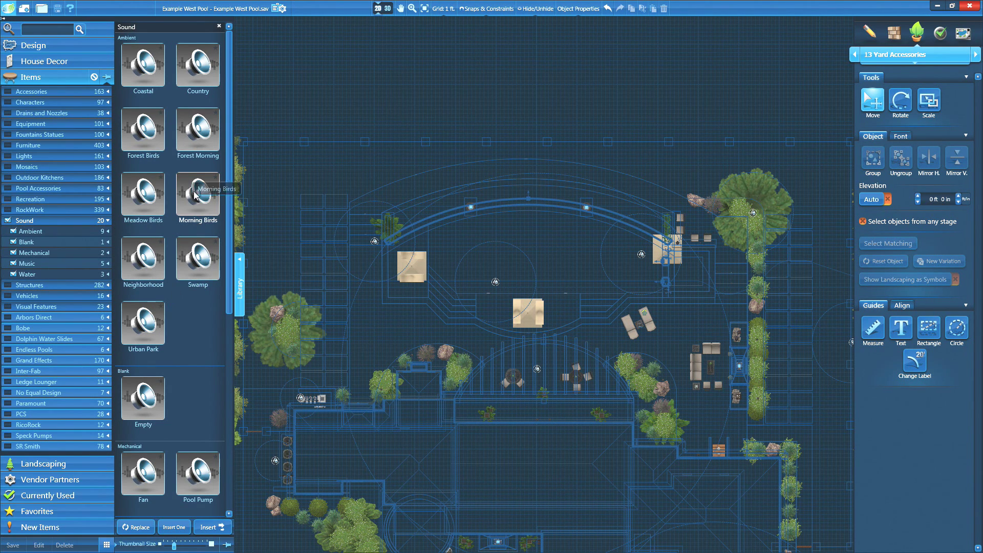
click(521, 110)
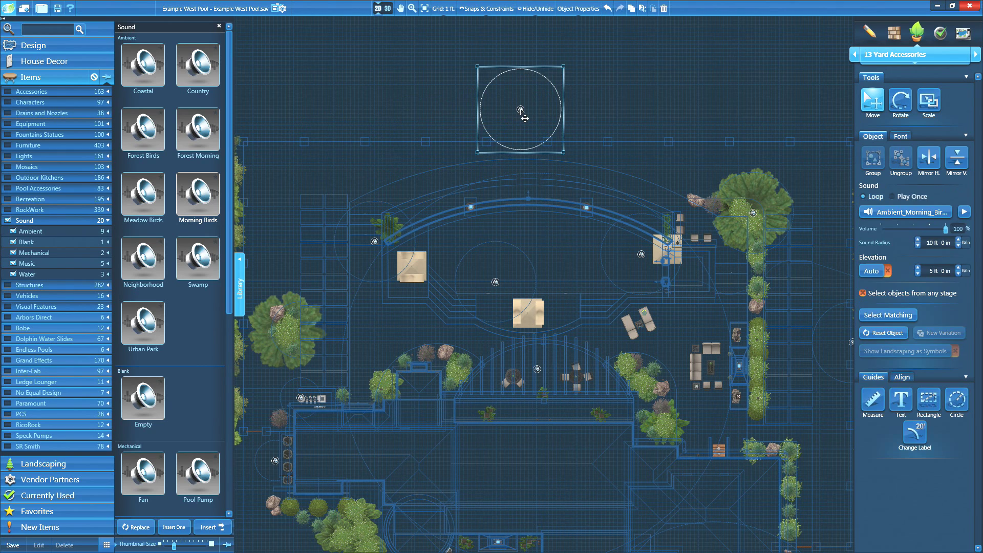
Widen the sound's radius to 17 ft and switch the plan to 3D.
click(917, 240)
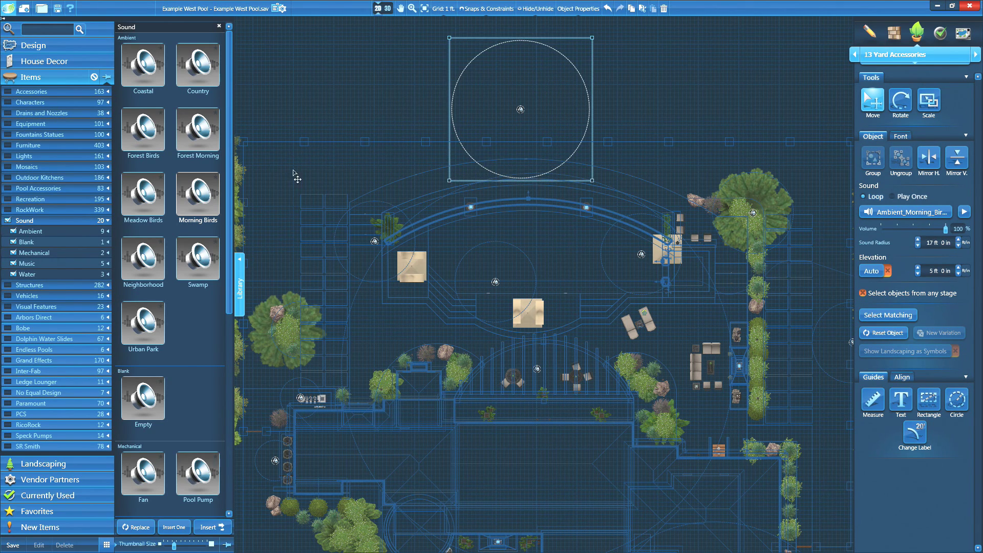
drag(229, 85, 208, 300)
click(412, 80)
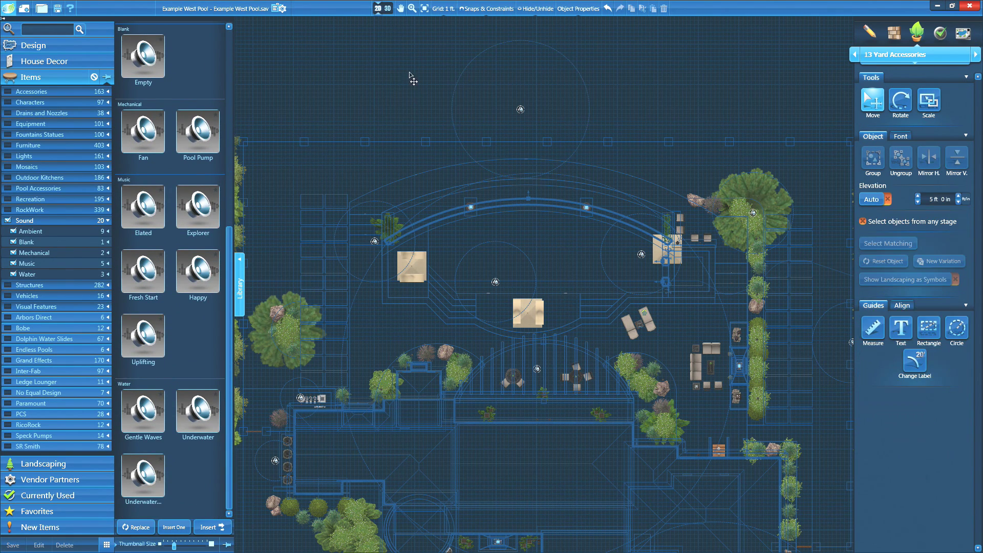
click(519, 109)
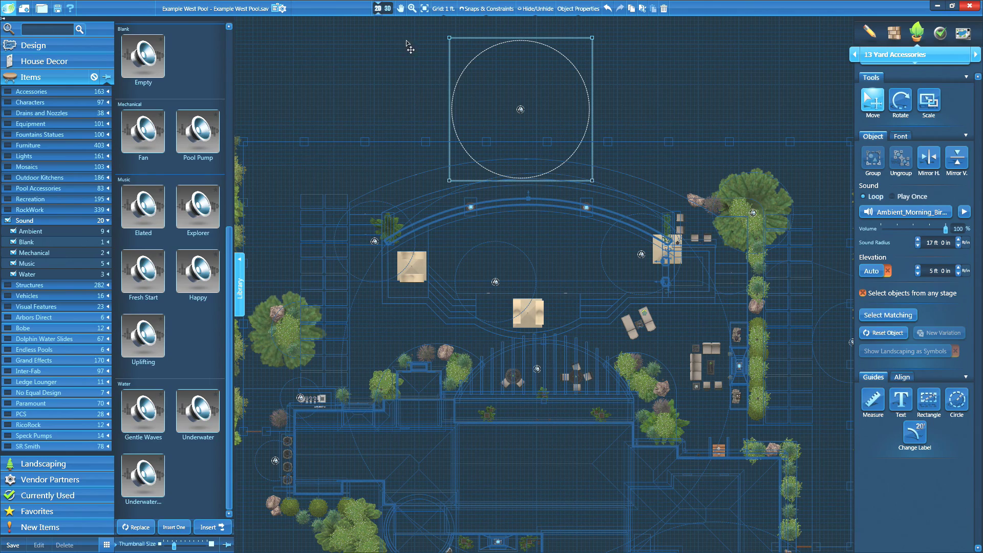
click(382, 9)
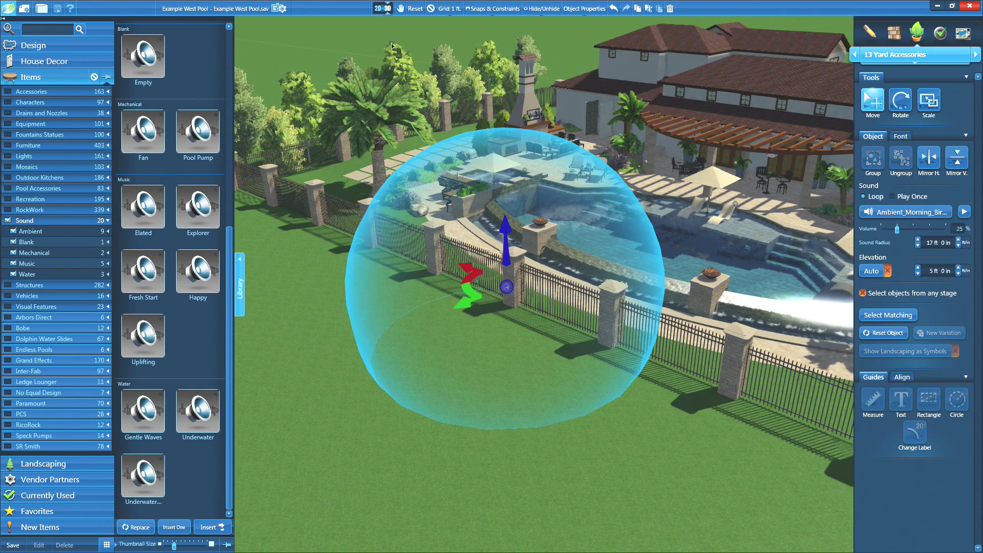
Replace the sound's audio with the custom .m4a recording and preview it.
click(875, 213)
click(737, 390)
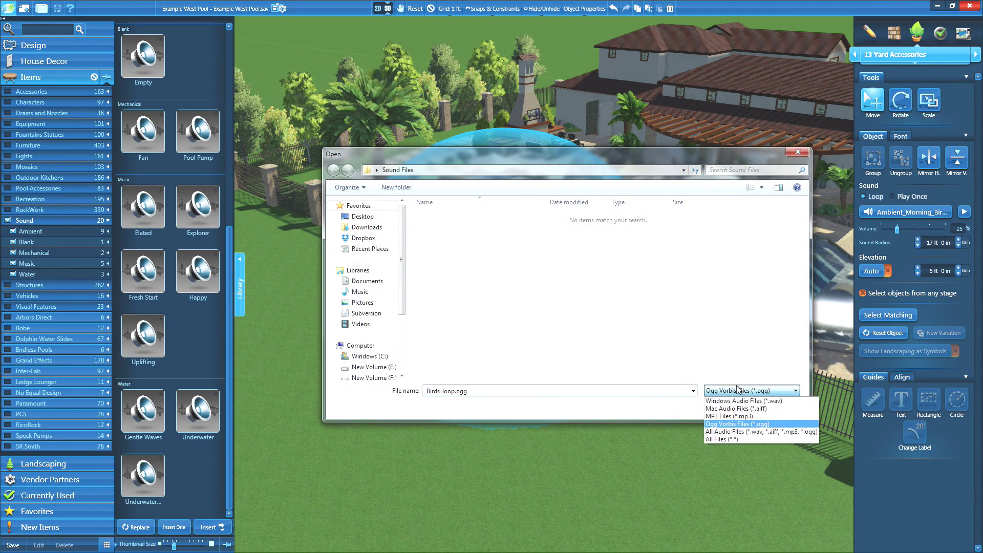
click(736, 439)
click(463, 228)
click(730, 404)
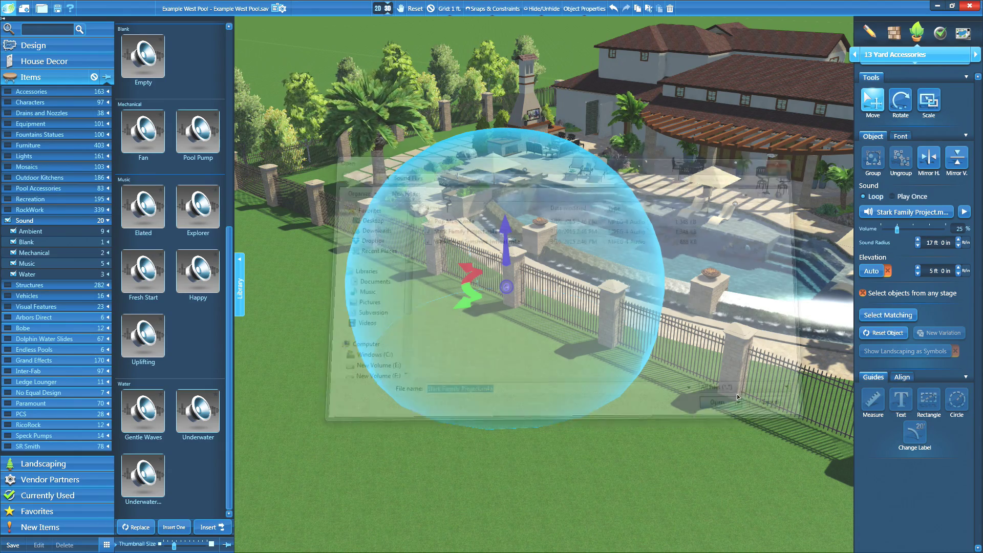
click(963, 212)
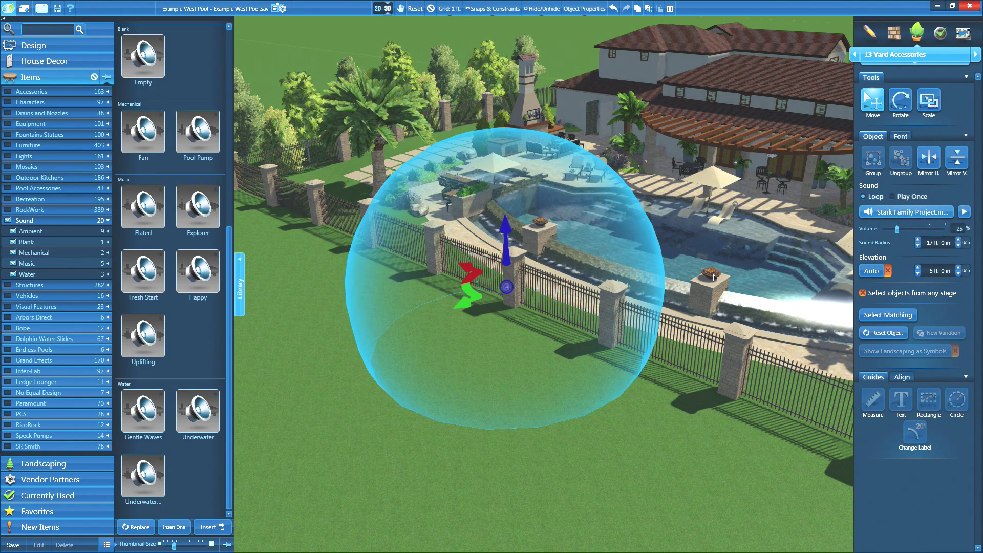
Raise the sound radius to 23 ft and its volume to 100%.
click(918, 239)
click(917, 239)
click(917, 239)
click(917, 239)
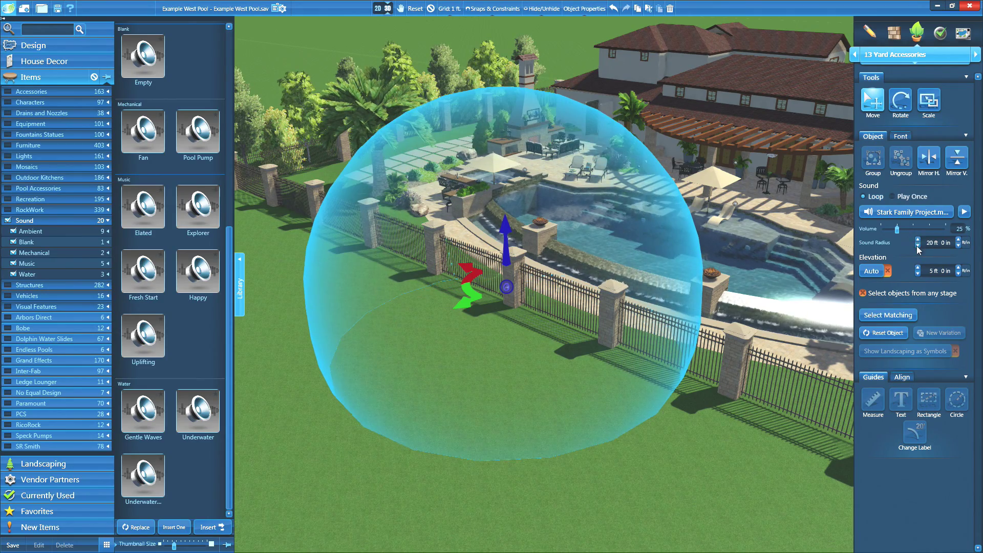
scroll(682, 264, up, 5)
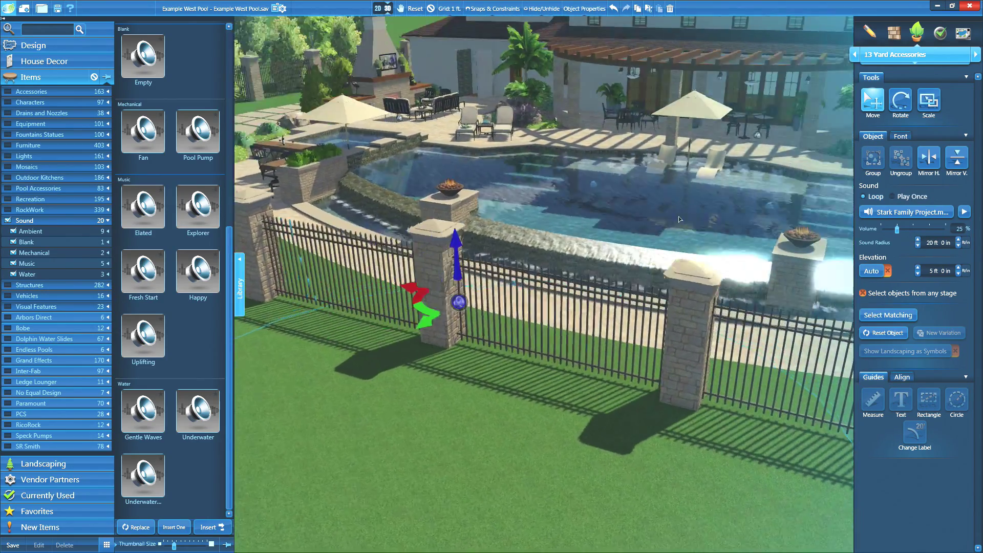
right_drag(679, 219, 658, 209)
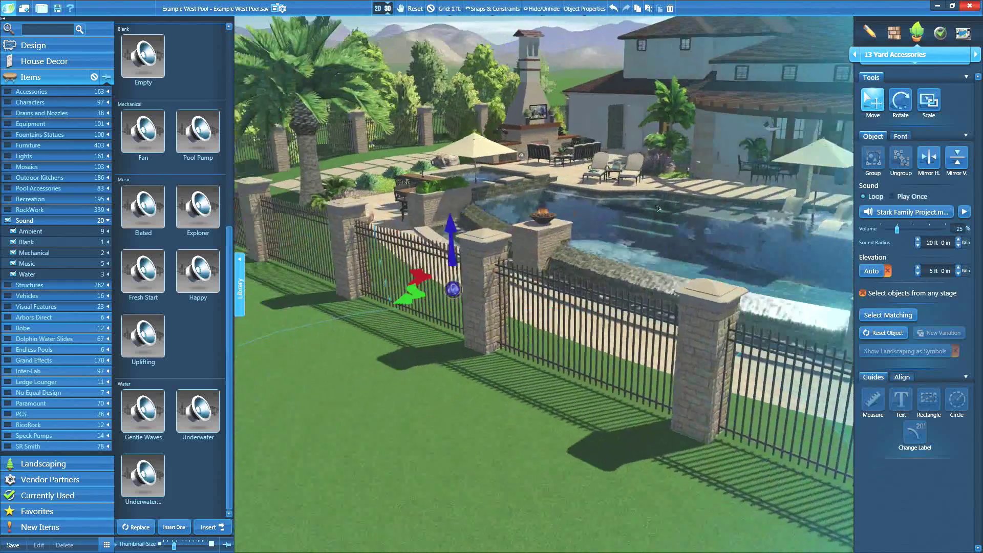
scroll(631, 269, down, 5)
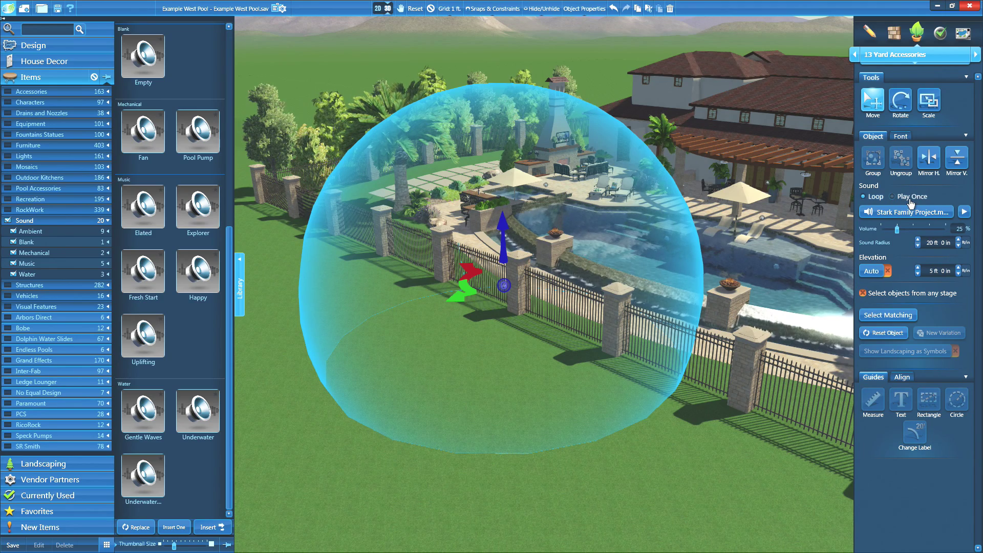
drag(896, 229, 951, 231)
click(919, 239)
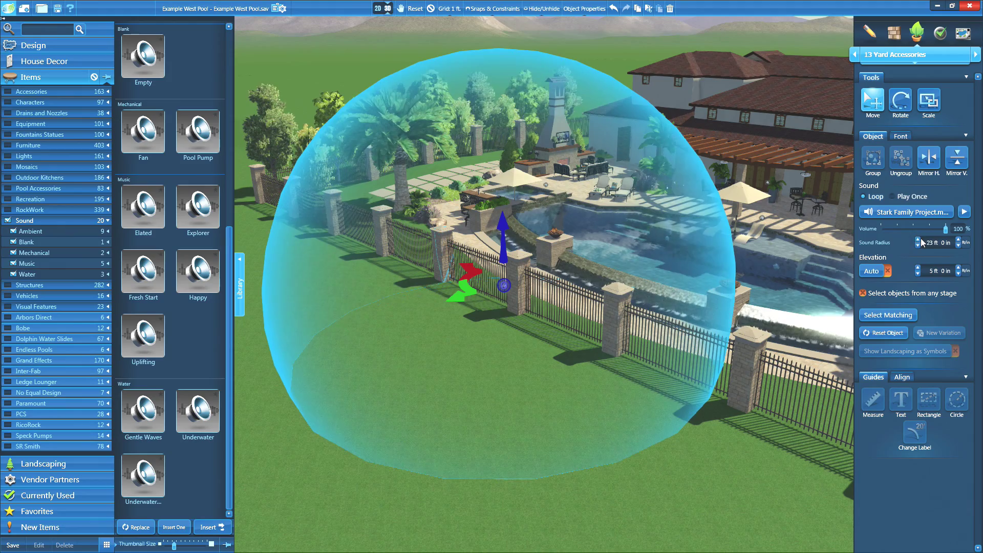
right_drag(512, 299, 526, 129)
click(551, 10)
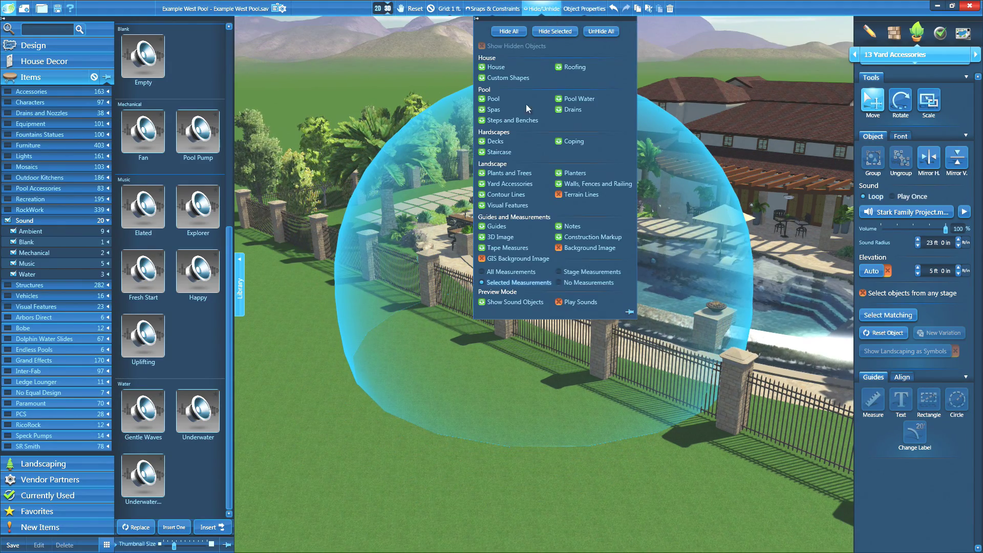
In Hide/Unhide, uncheck Play Sounds while leaving Show Sound Objects on.
click(518, 303)
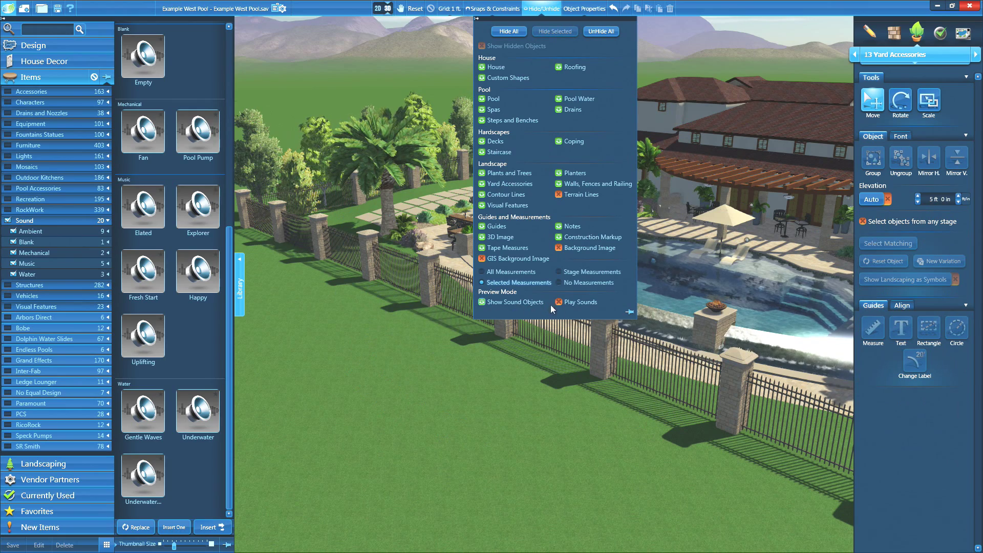
click(567, 306)
click(532, 306)
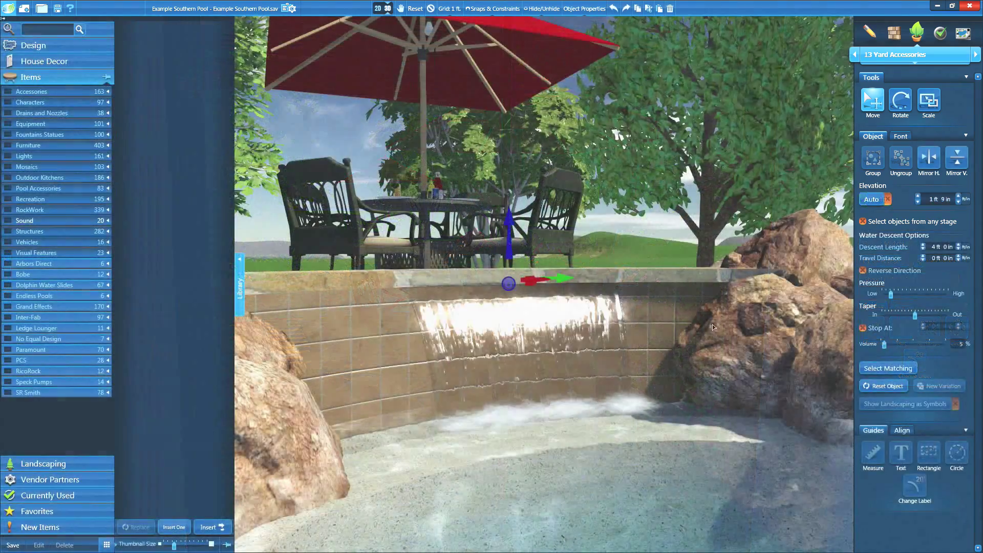
Set the waterfall's Stop At distance to 0 ft 1 in, then leave Stop At unchecked.
click(862, 328)
click(923, 328)
click(958, 325)
click(863, 329)
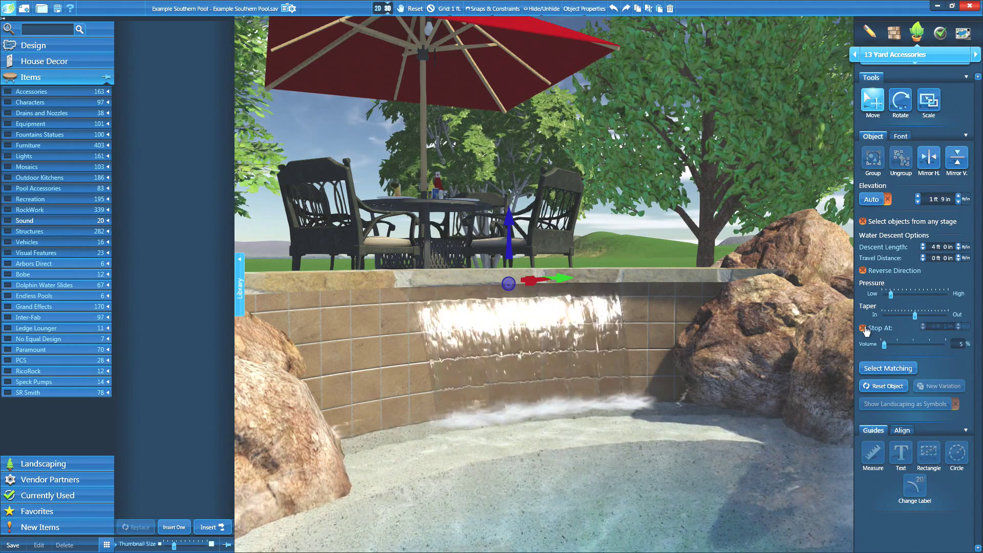
click(863, 328)
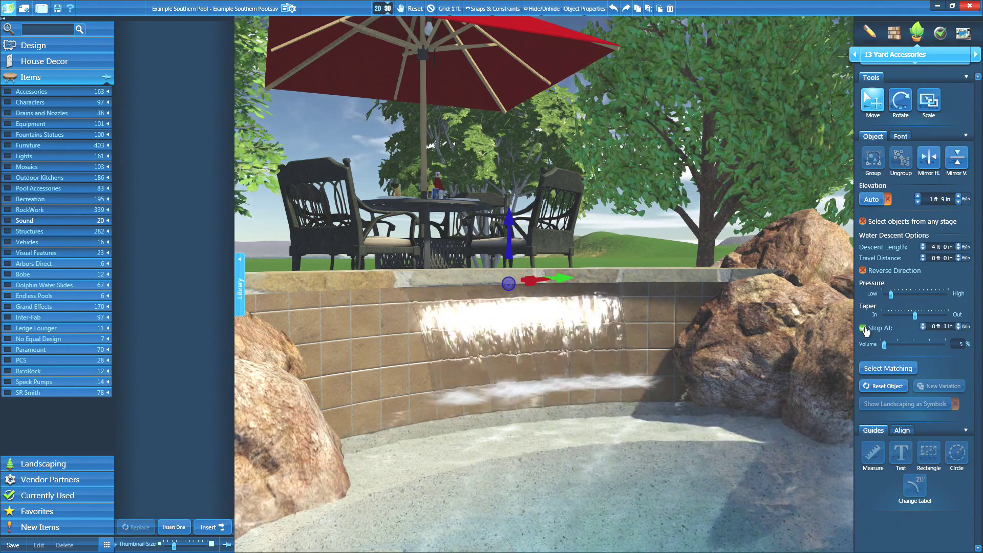
click(863, 328)
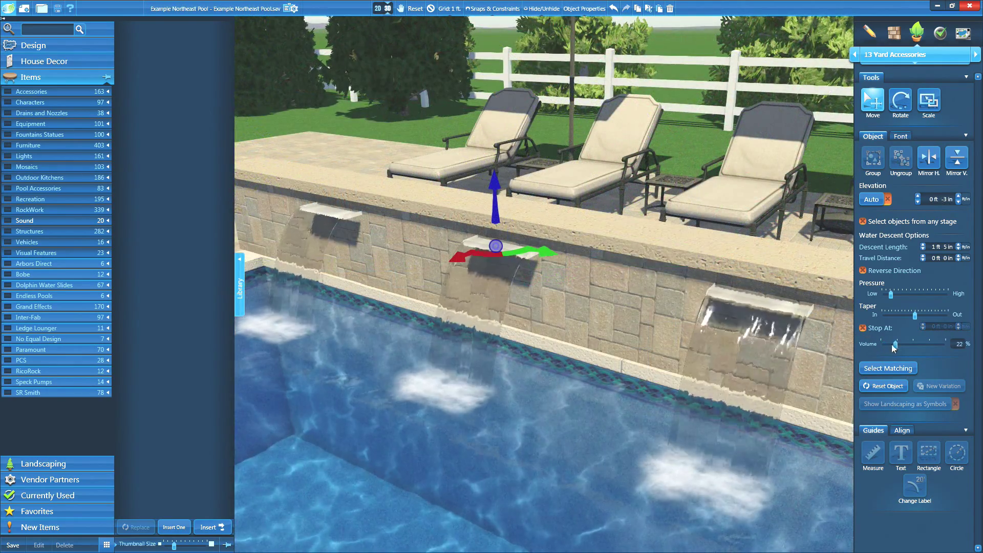
Raise the waterfall volume to 100% and draw the planter outline with a rounded corner to 20' 4".
drag(895, 344, 953, 346)
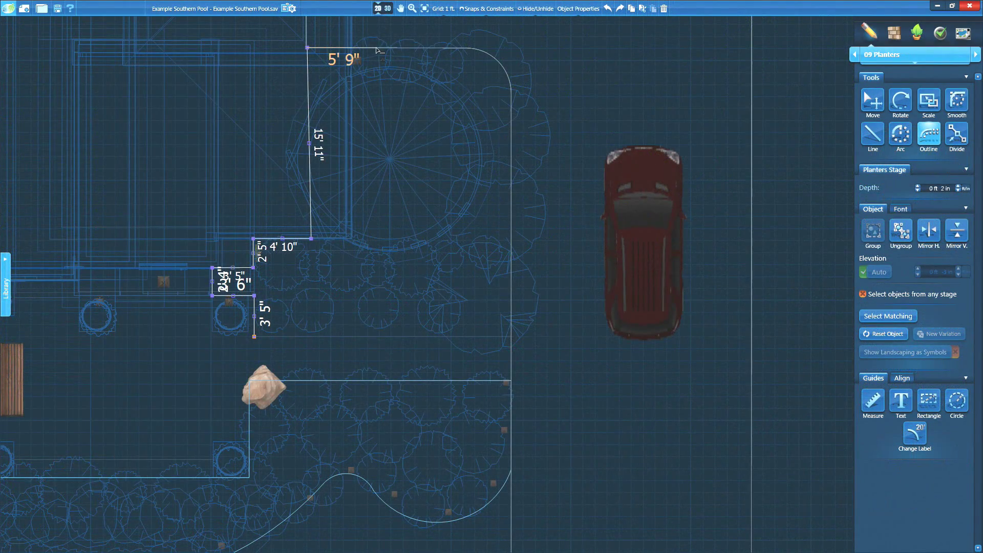
click(466, 47)
click(511, 93)
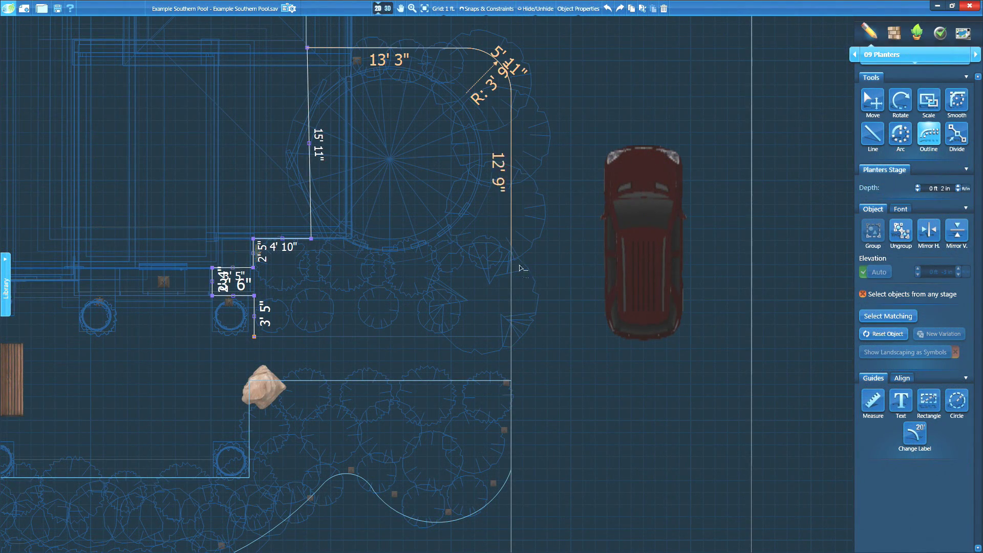
click(513, 337)
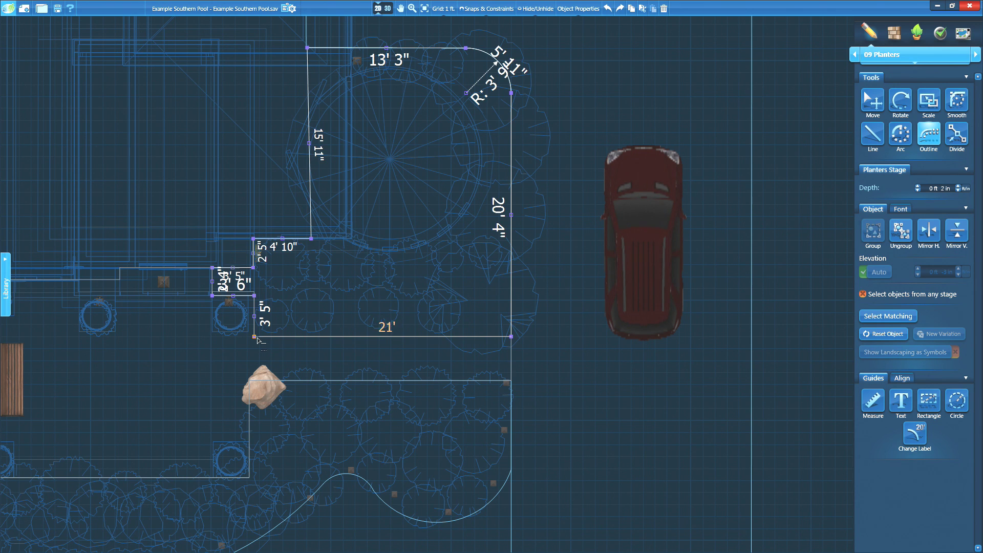
double_click(255, 337)
Select and deselect the lower planter bed, then view the planters in 3D.
click(873, 101)
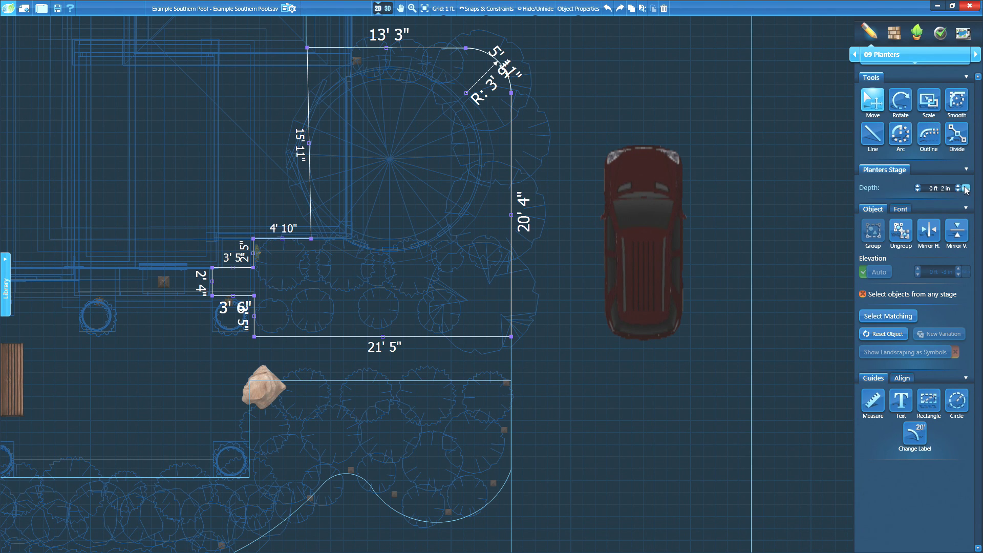
click(500, 382)
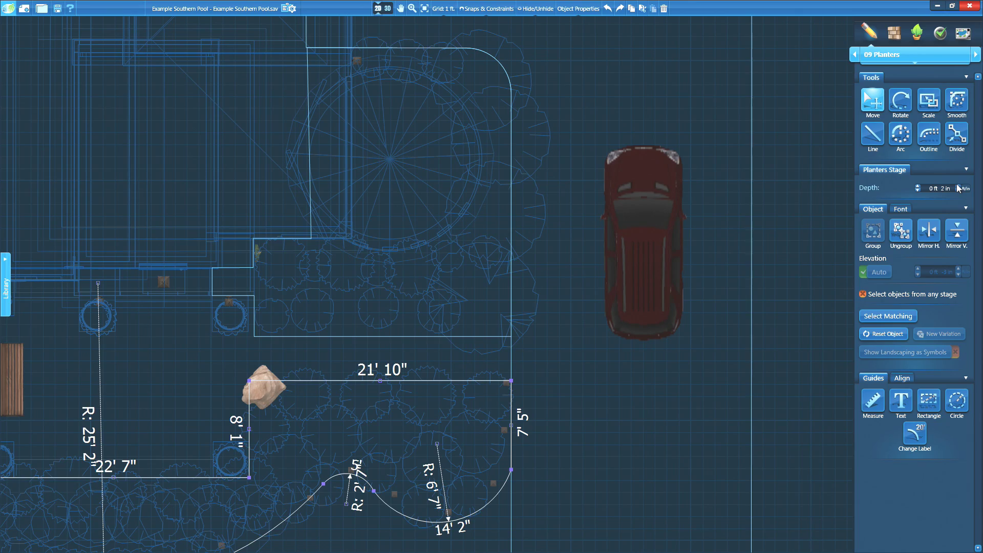
click(379, 150)
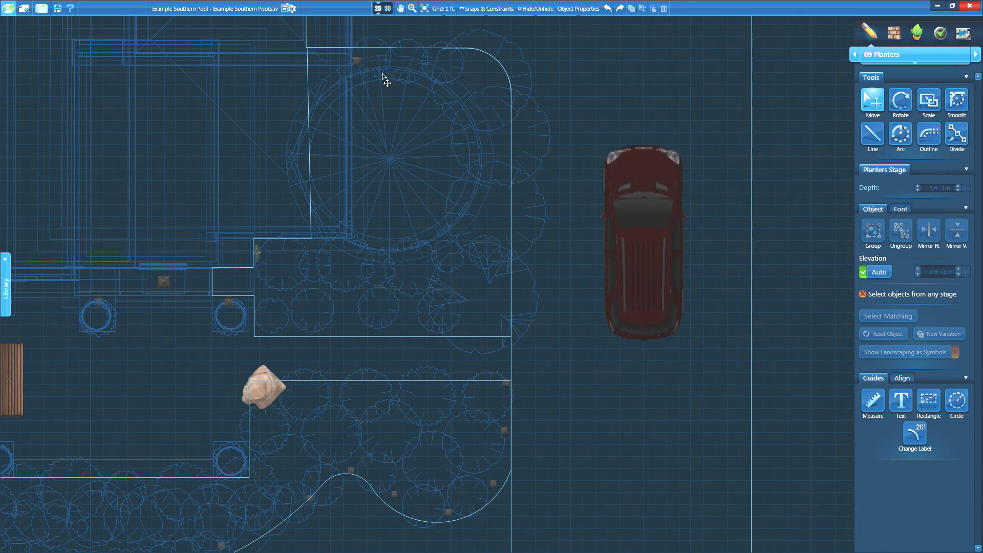
click(386, 10)
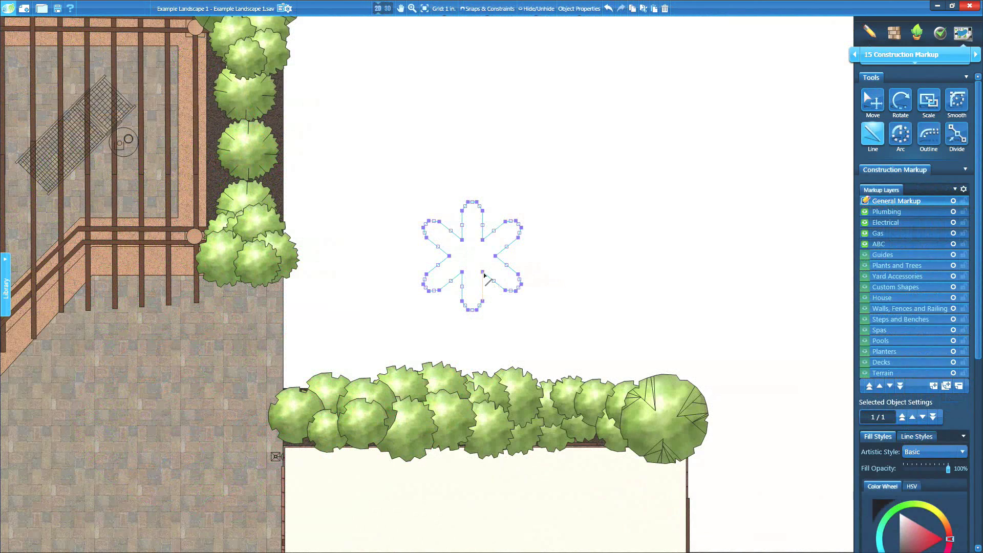
Save the six-petal shape as landscaping symbol 'Flower Bush 1' under My Groups.
click(872, 100)
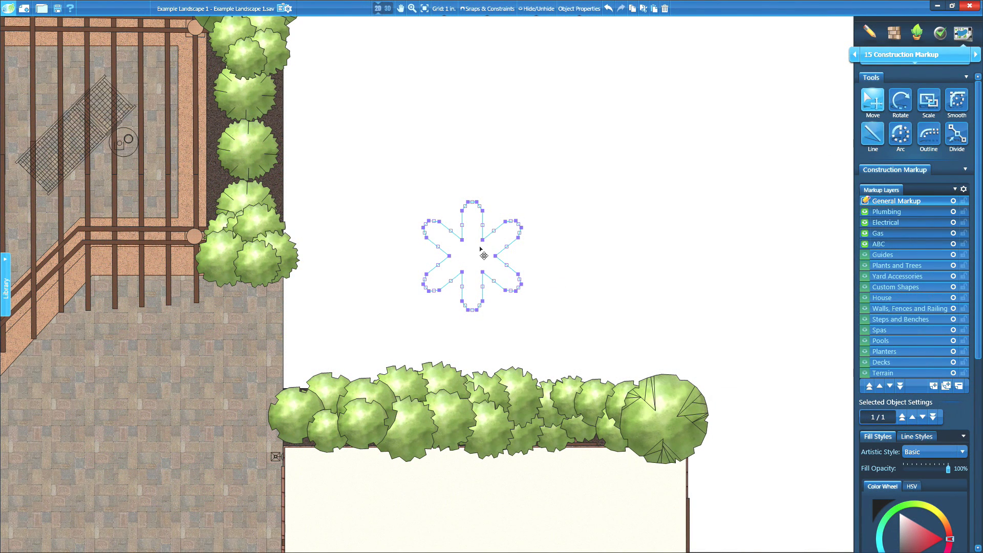
click(5, 290)
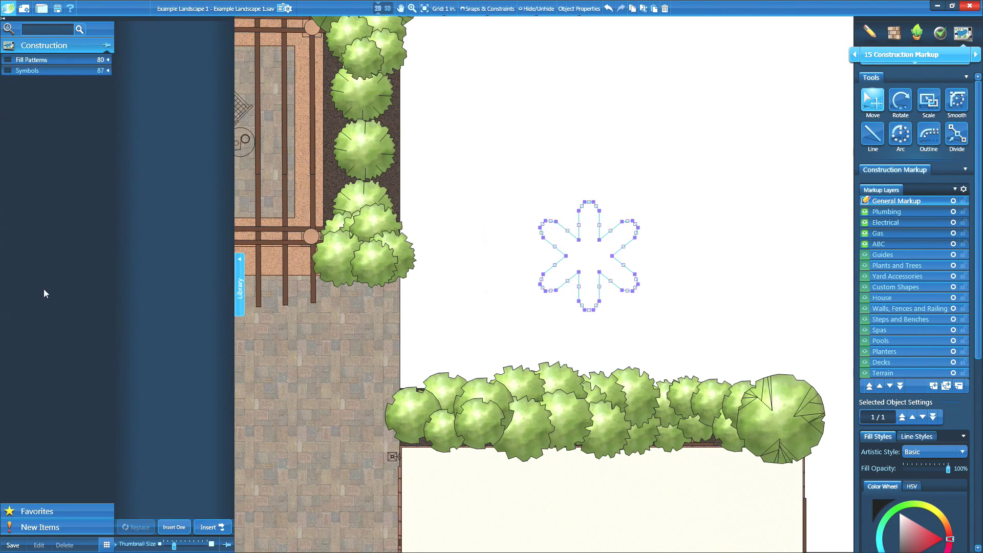
click(13, 545)
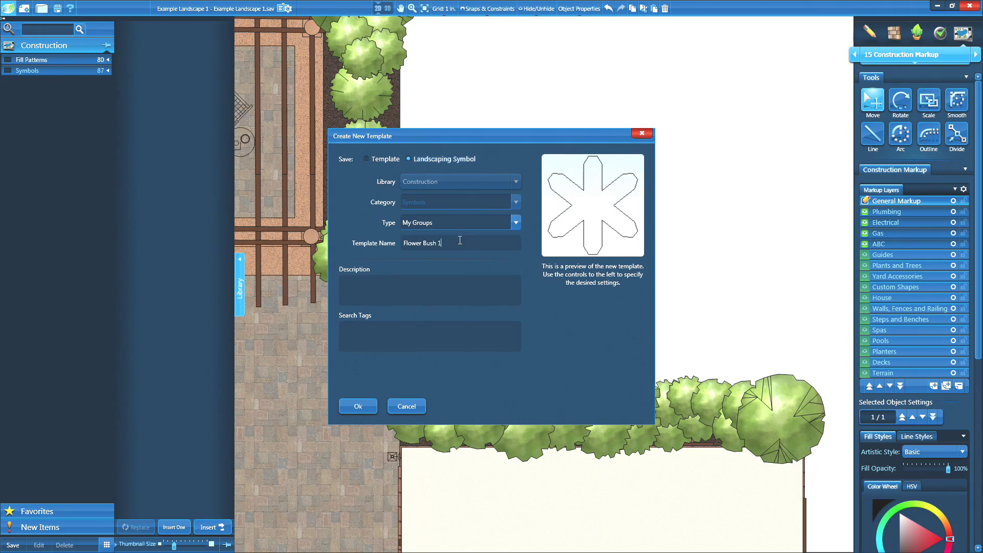
click(358, 405)
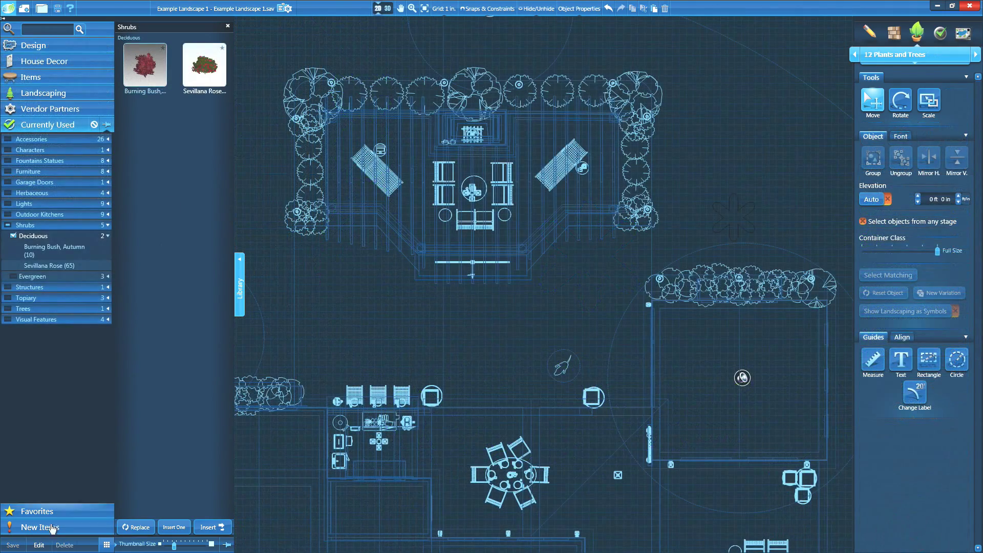
Give the Sevillana Rose shrub the Flower Bush 1 symbol with a Red Leaves fill.
click(38, 545)
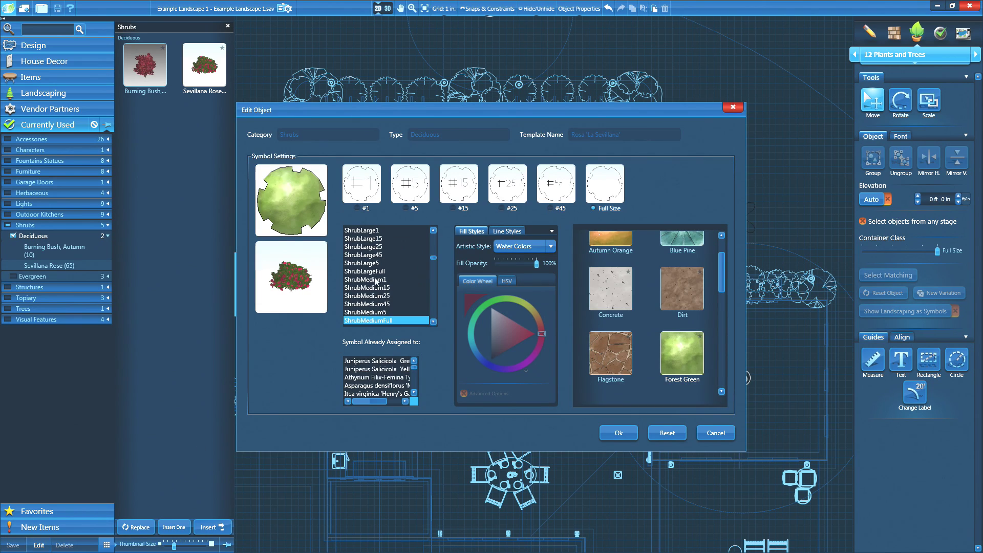
scroll(428, 293, down, 5)
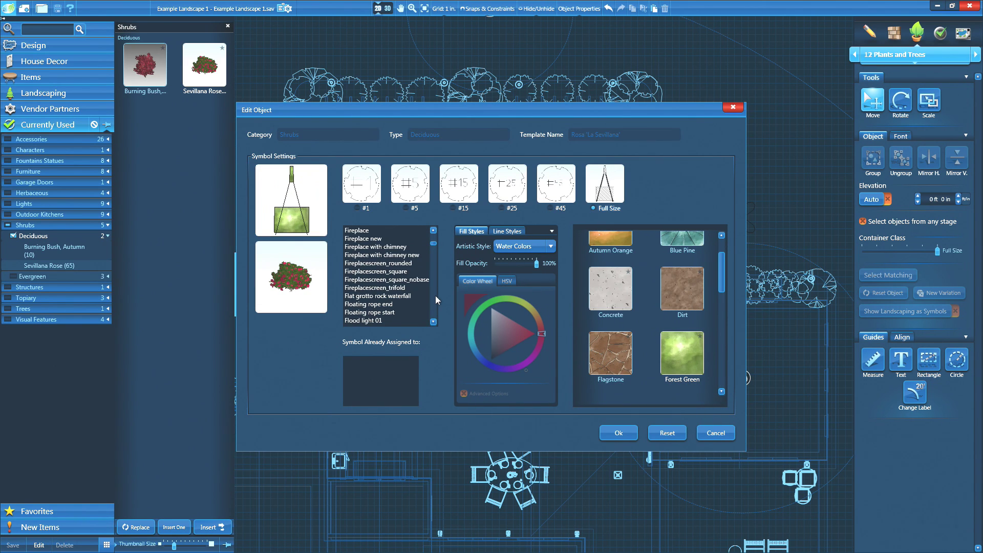
click(383, 264)
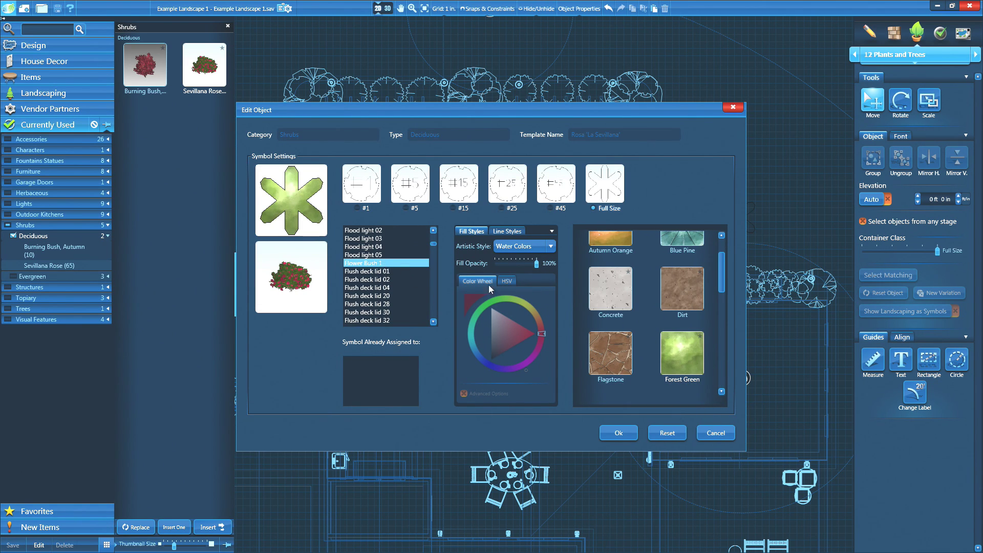
scroll(714, 287, down, 5)
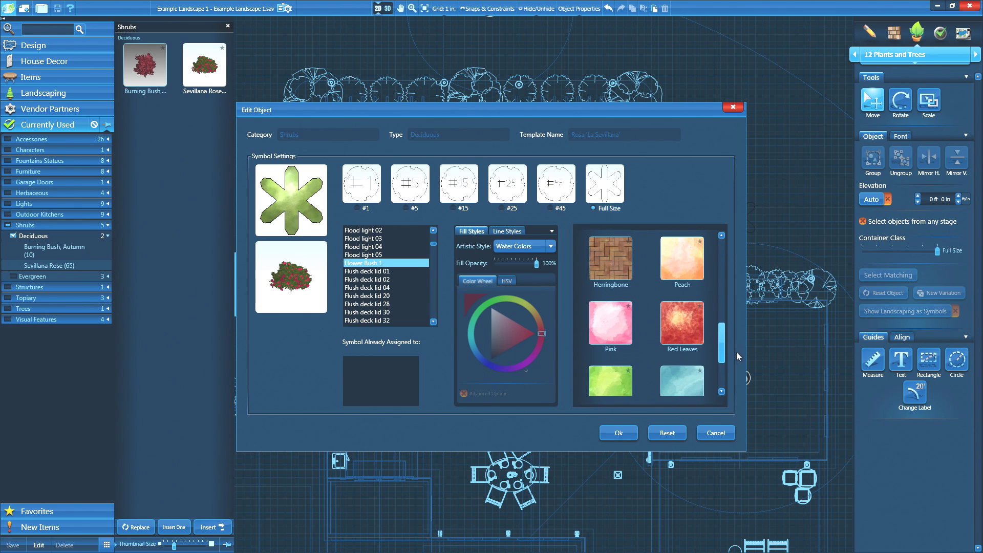
click(686, 319)
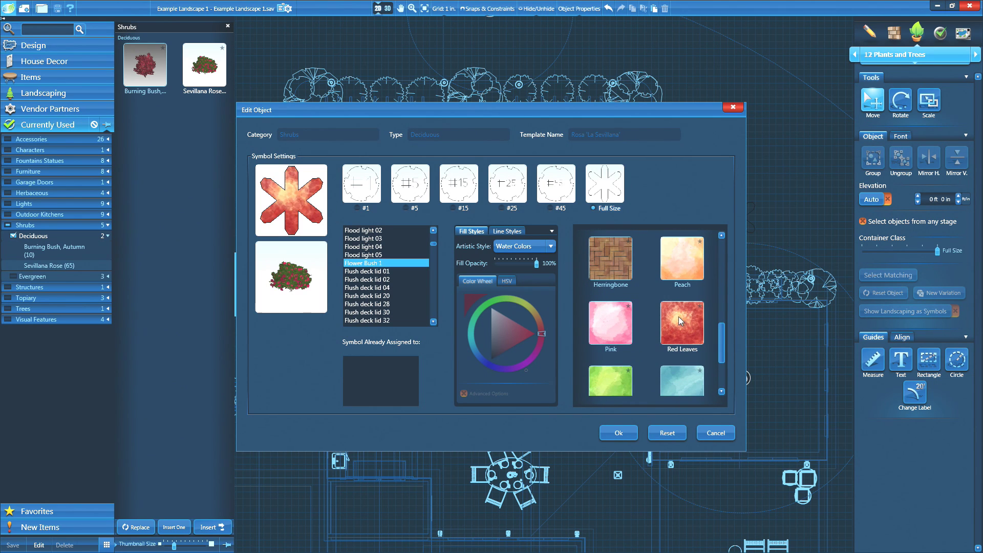
click(618, 433)
click(963, 34)
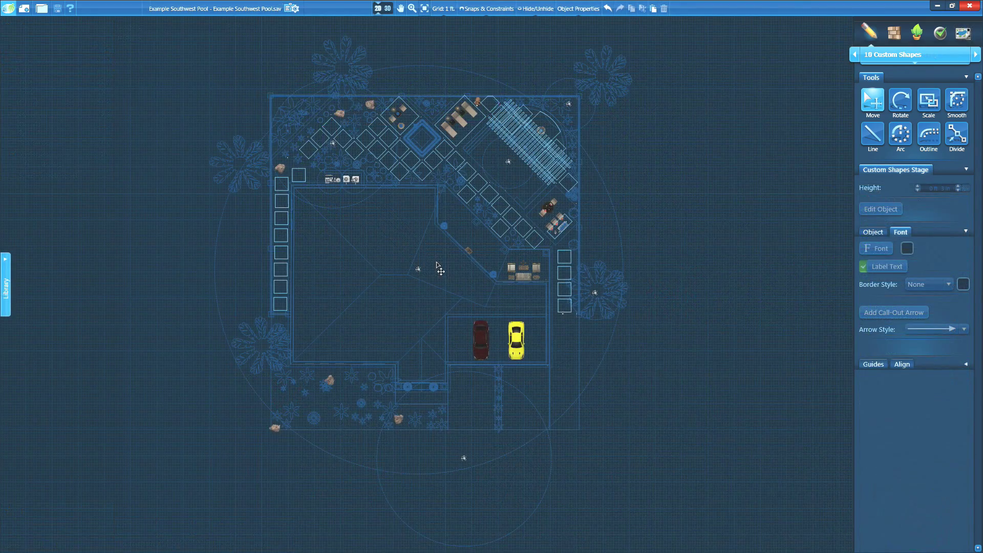
Zoom in on the Southwest Pool plan and turn the grid off.
scroll(624, 166, up, 8)
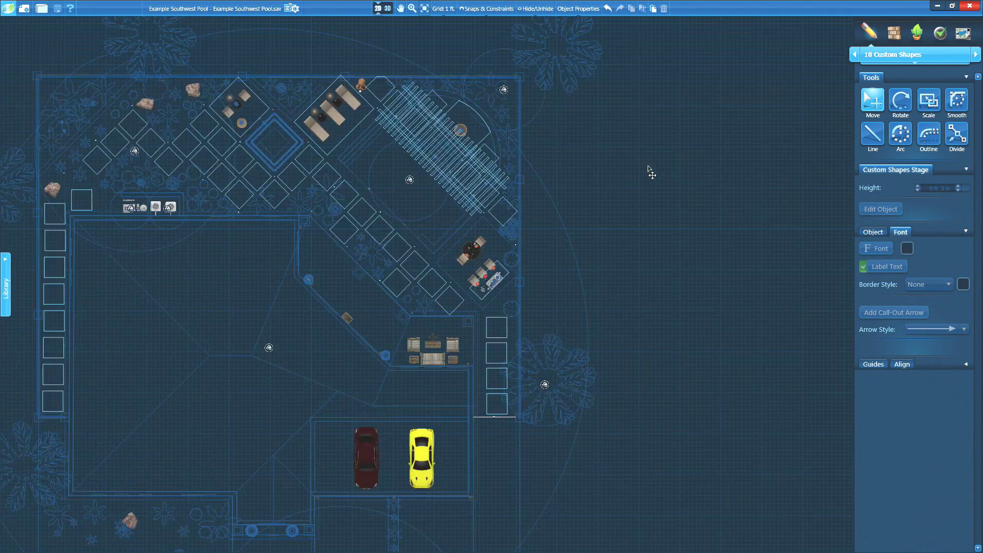
scroll(492, 202, up, 2)
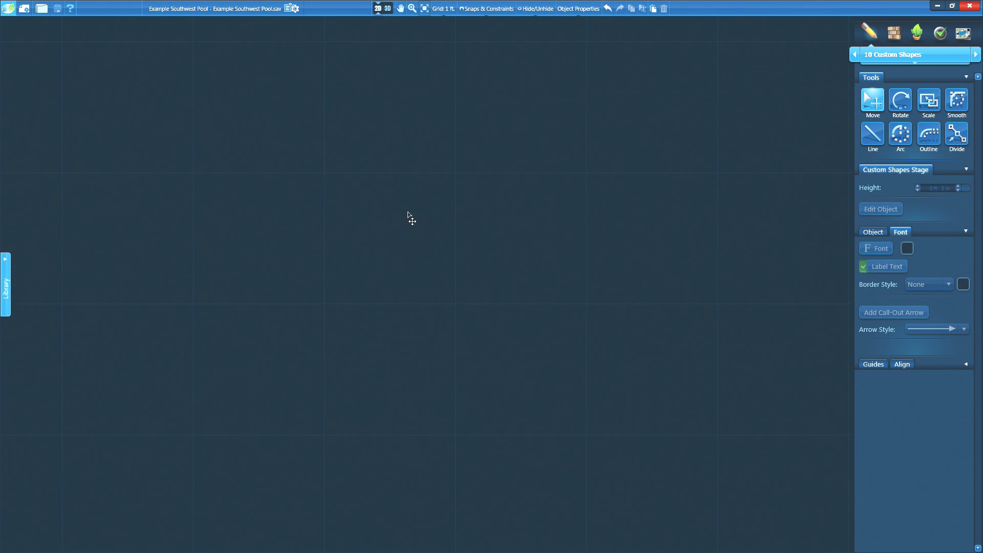
click(443, 8)
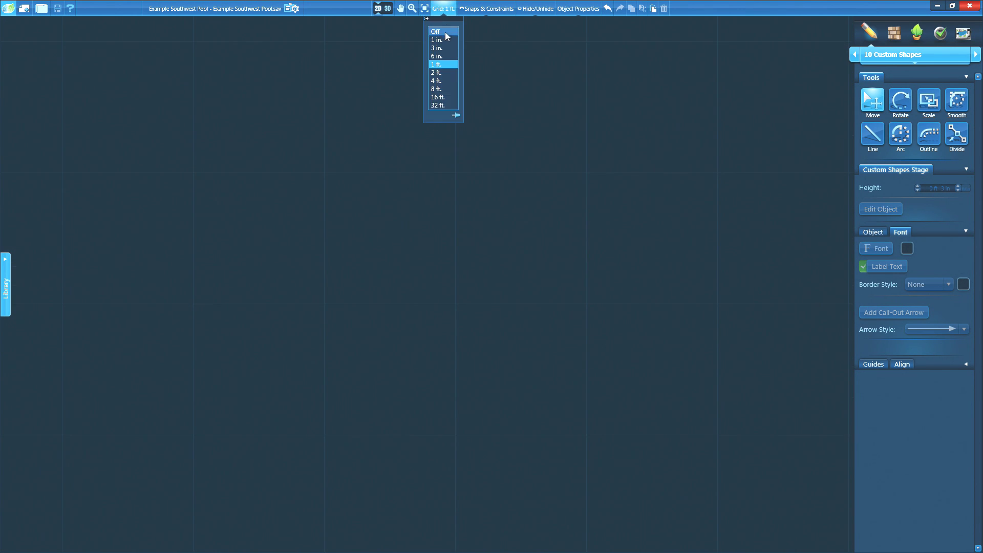
click(436, 31)
Draw a straight 1' 6" line in empty space on the plan.
click(865, 132)
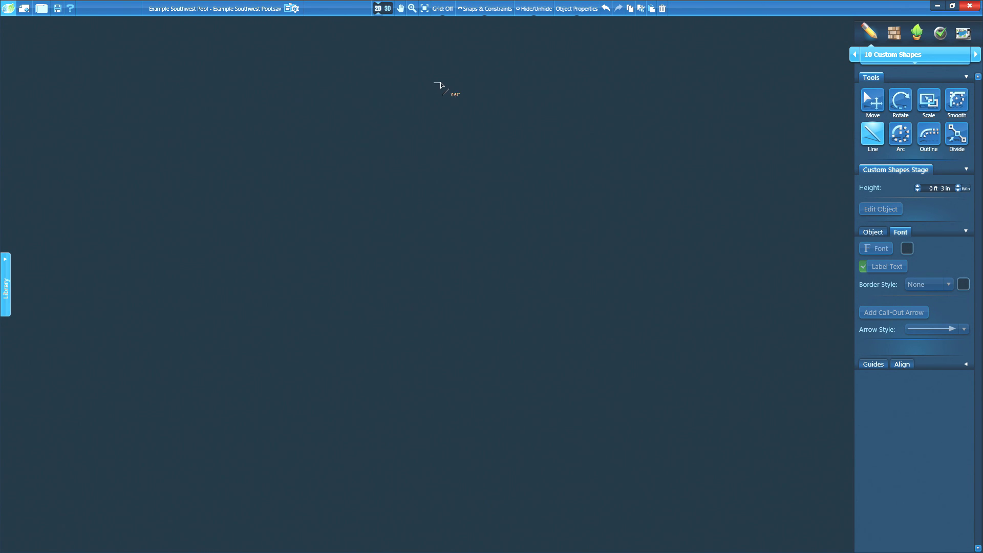
click(440, 83)
click(441, 277)
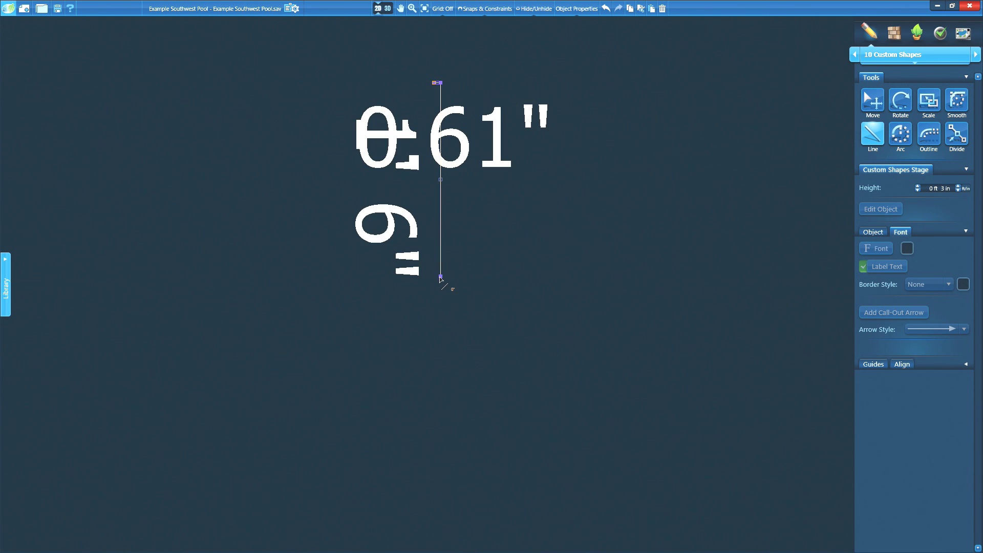
click(434, 278)
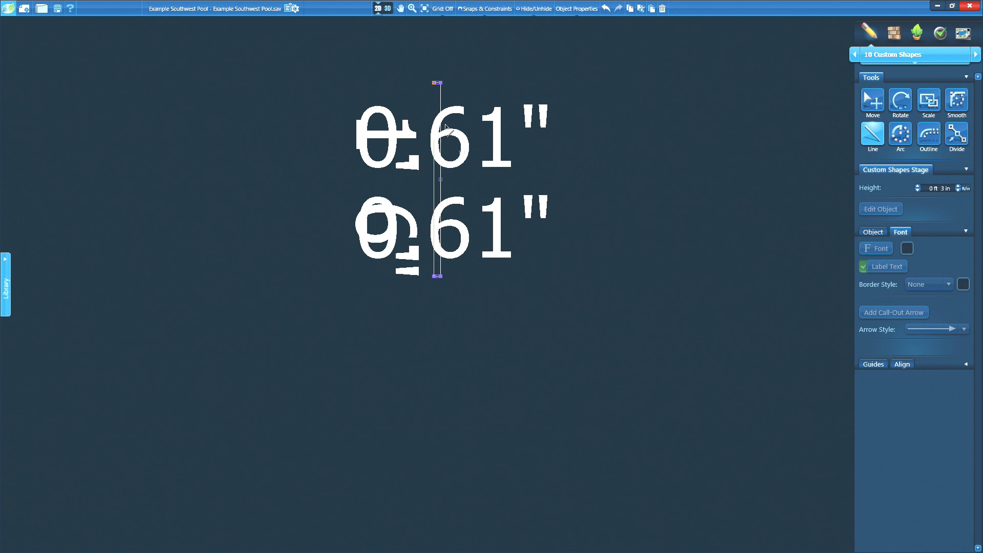
key(Escape)
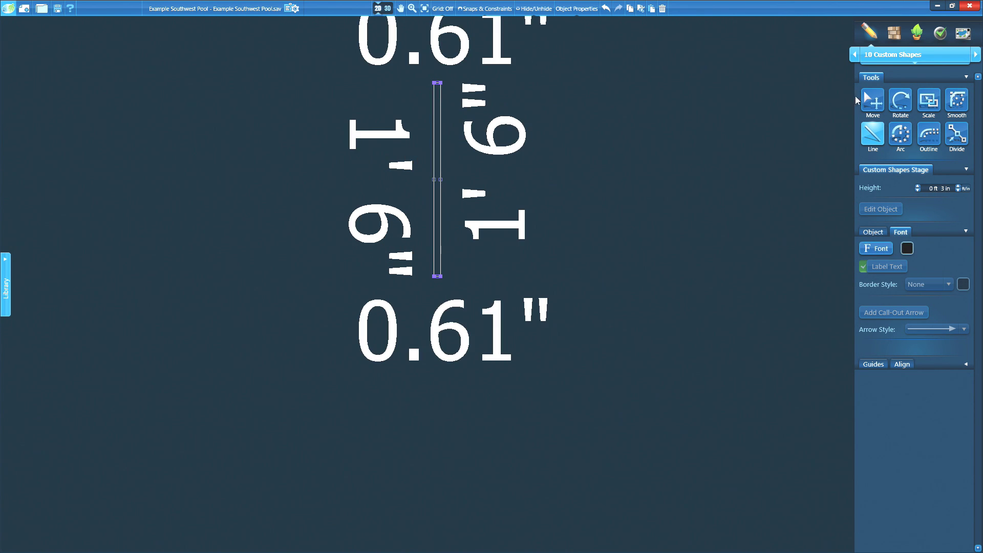
Move the line lower on the canvas and set the grid spacing back to 1 ft.
click(870, 100)
drag(590, 110, 585, 164)
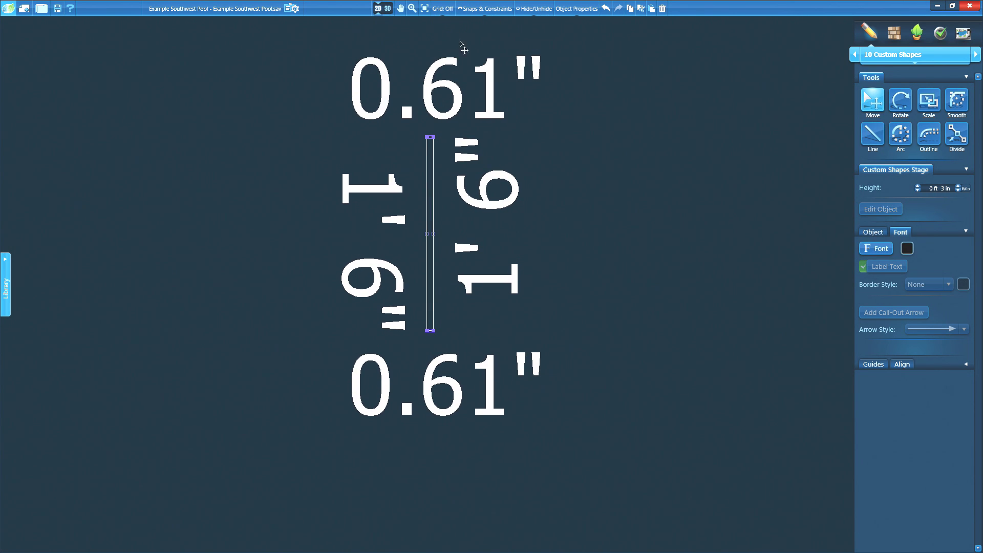
click(447, 9)
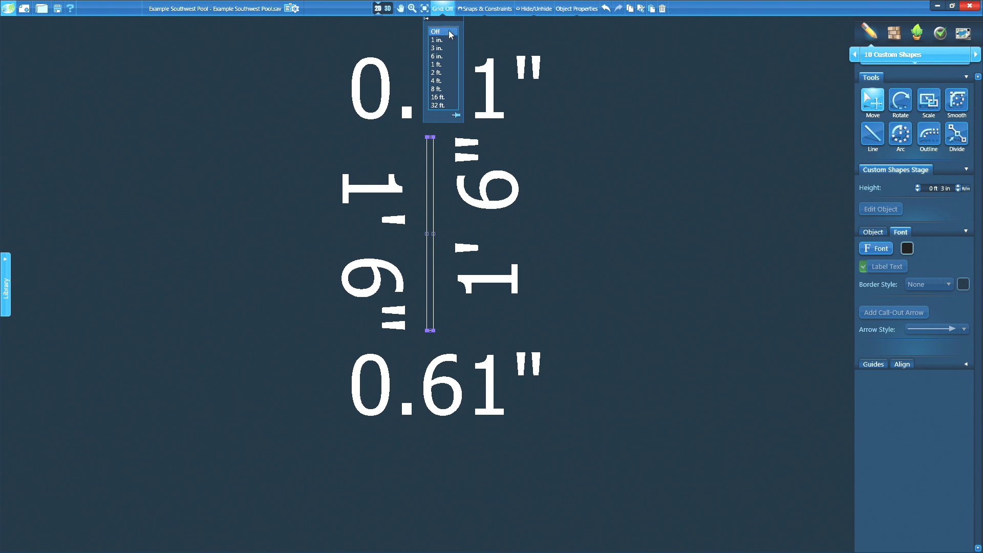
click(440, 65)
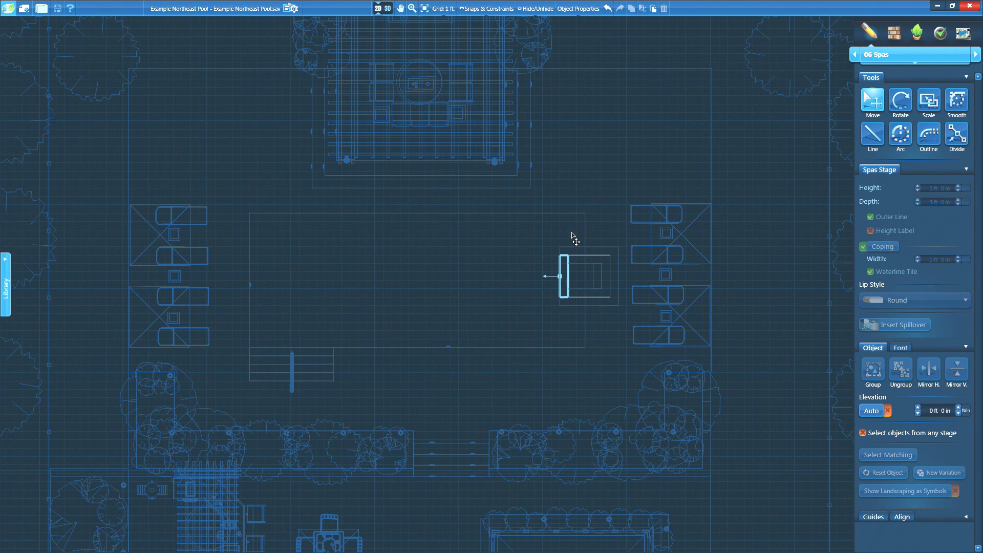
Switch to the Construction Markup stage and pan the pool into view.
click(965, 33)
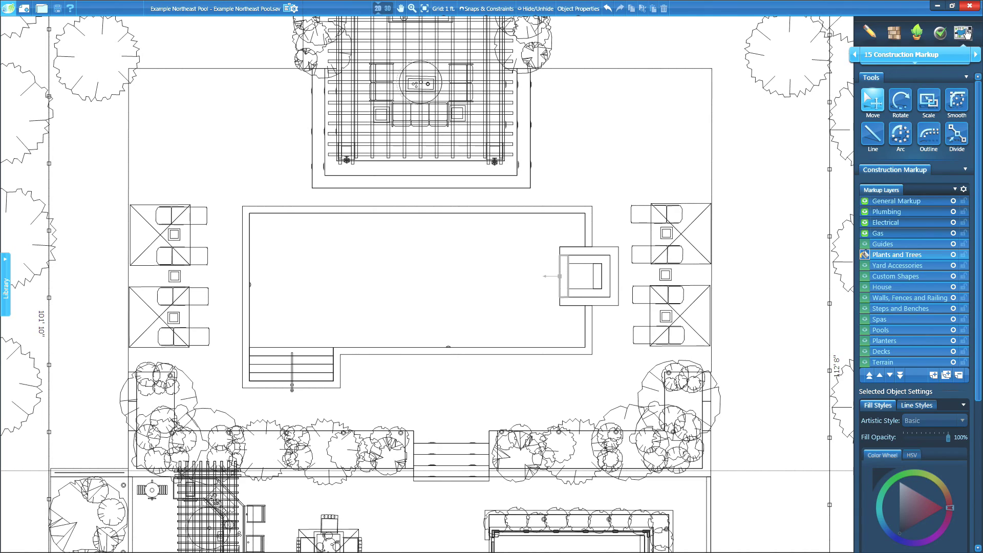
click(875, 99)
middle_drag(436, 410, 459, 89)
scroll(431, 179, down, 2)
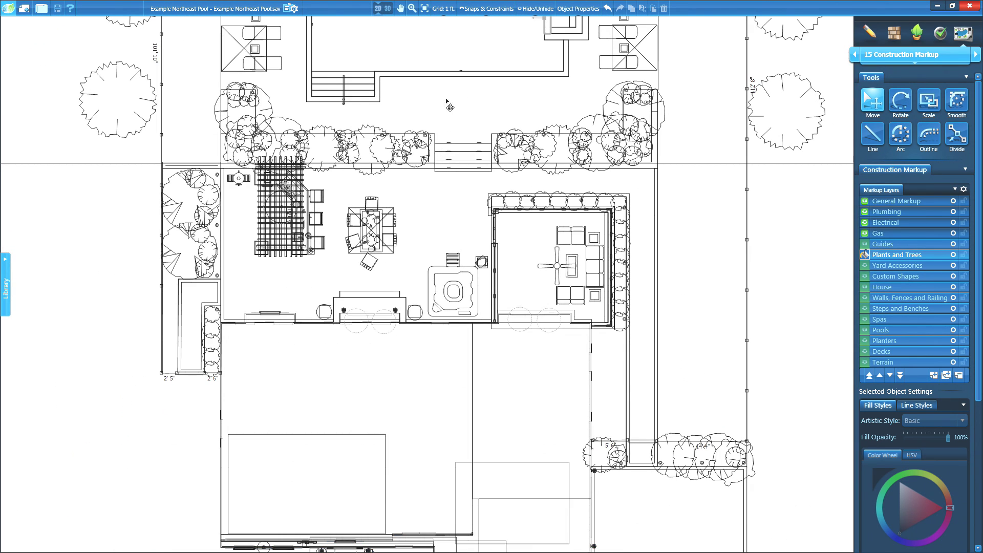
middle_drag(445, 124, 423, 248)
scroll(423, 247, up, 3)
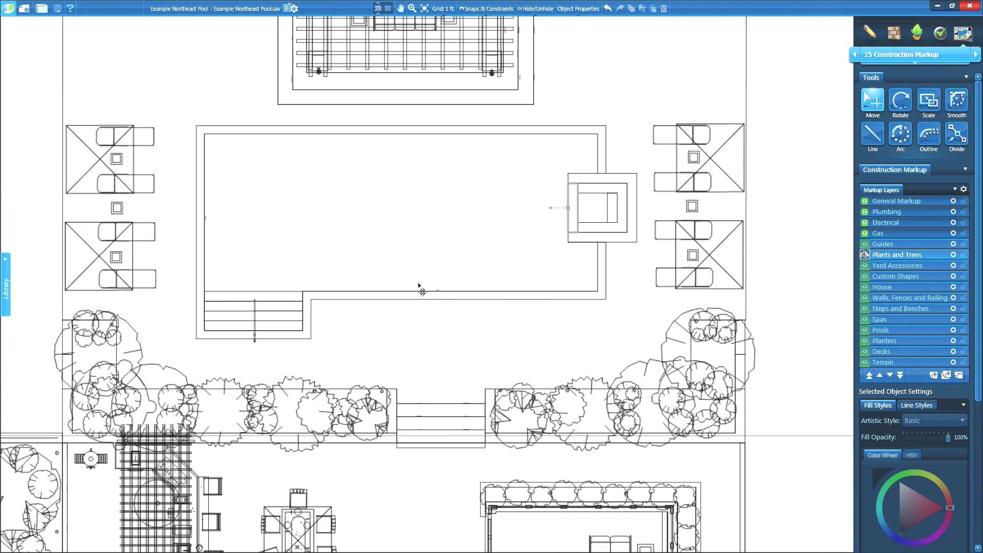
Hide the selected pool and make General Markup the active markup layer.
click(429, 301)
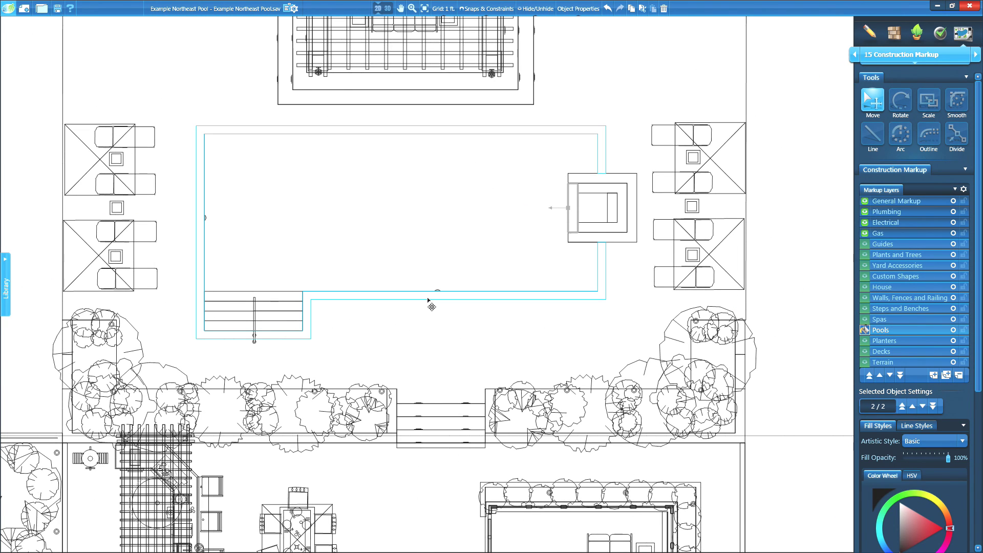
click(535, 8)
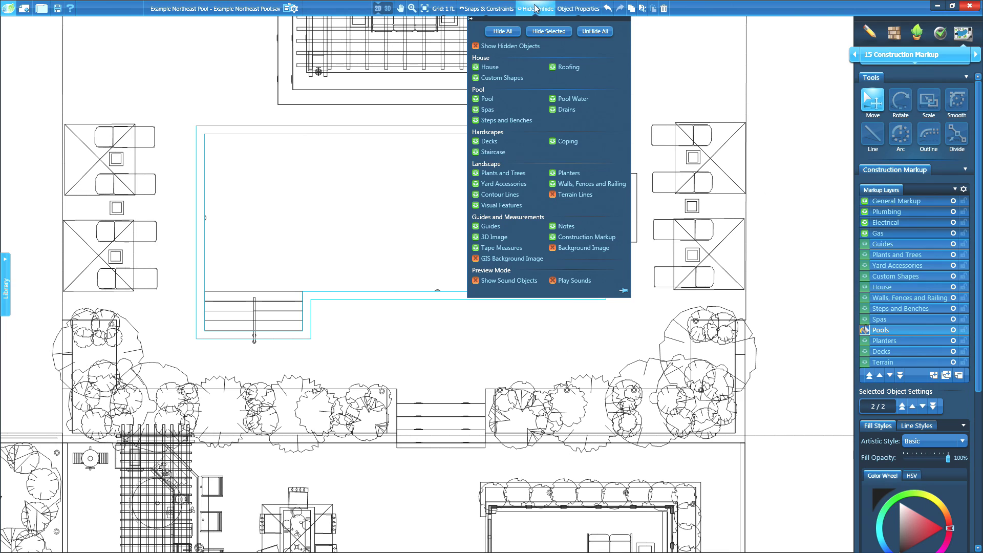
click(555, 32)
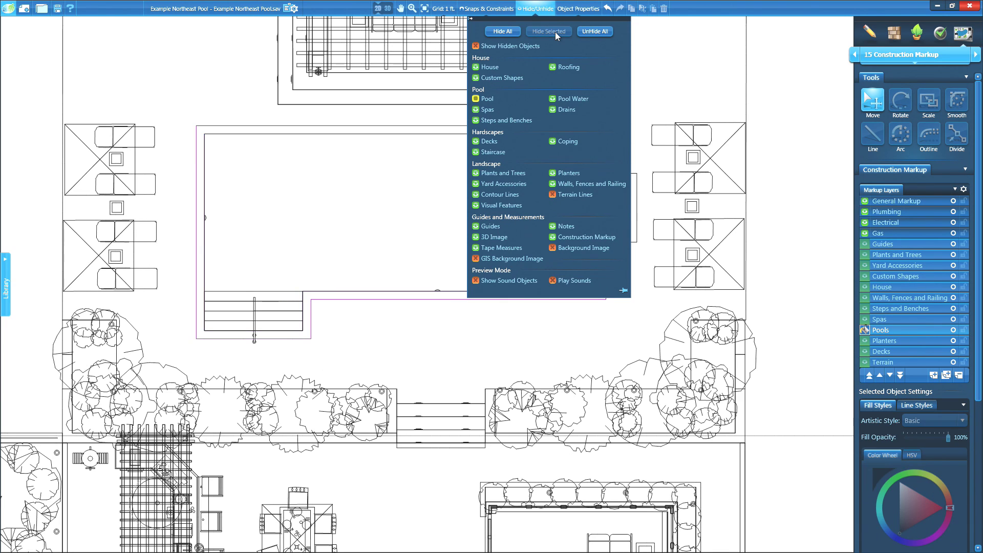
click(903, 202)
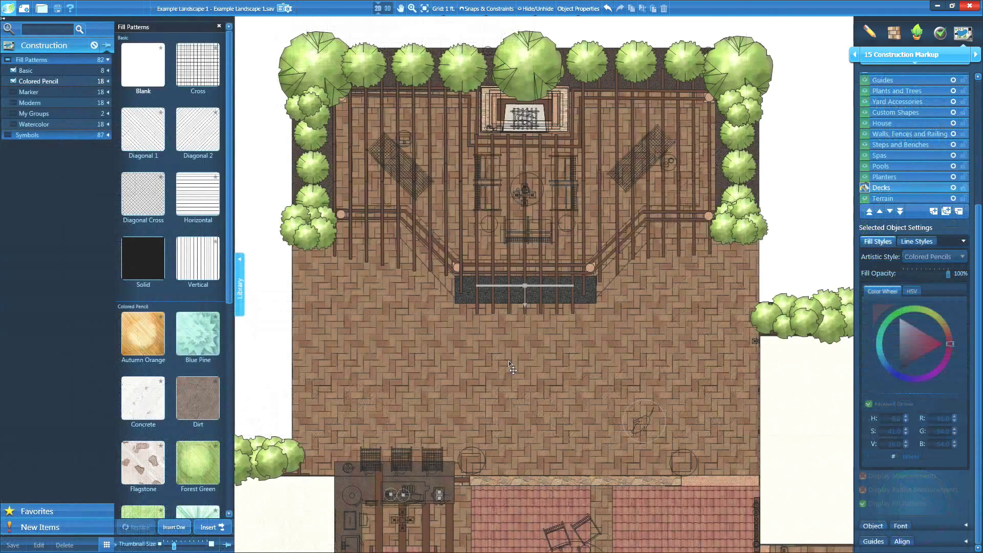
Select the deck and lighten its colored-pencil fill to 8F7272.
click(527, 351)
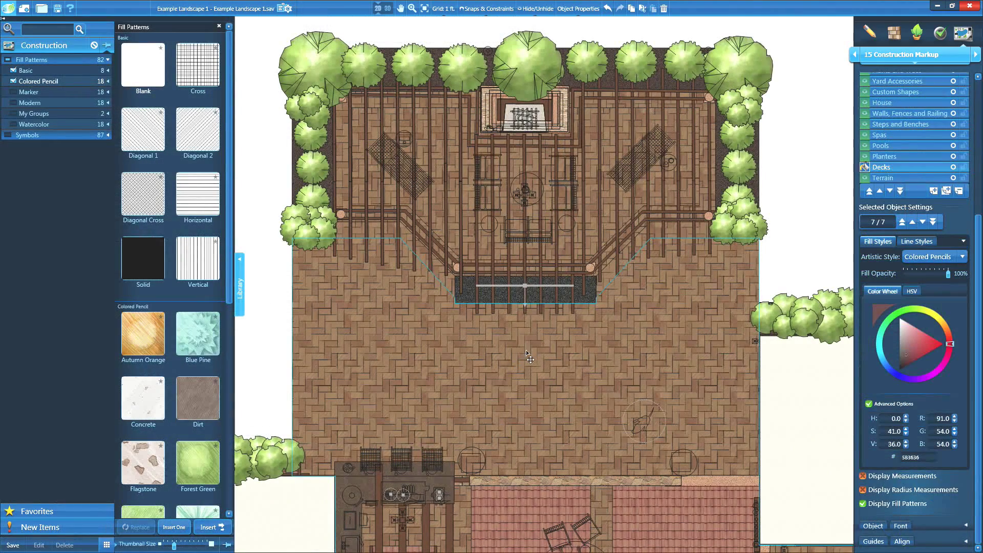
click(904, 349)
click(904, 343)
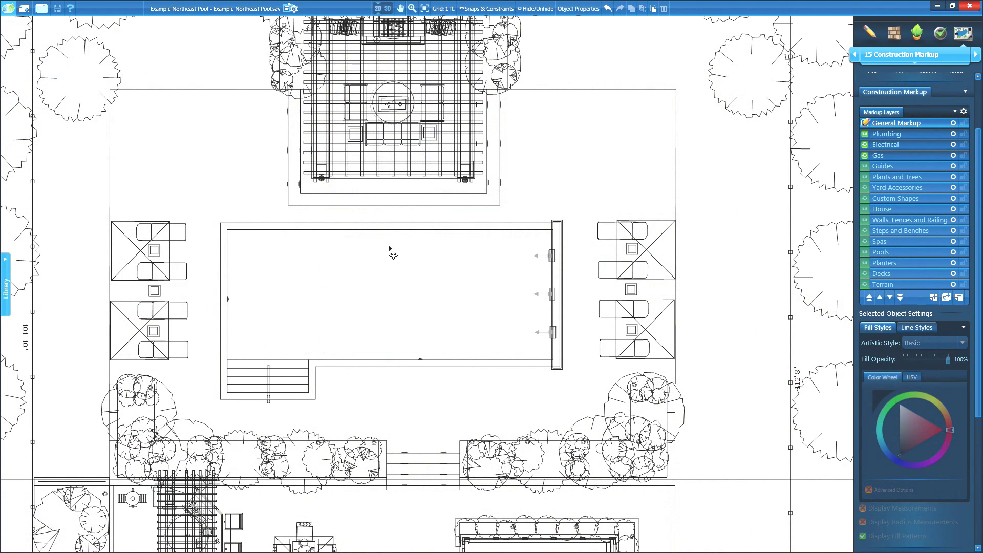
Give the pool outline a solid line style with width 5.0.
click(391, 230)
click(916, 348)
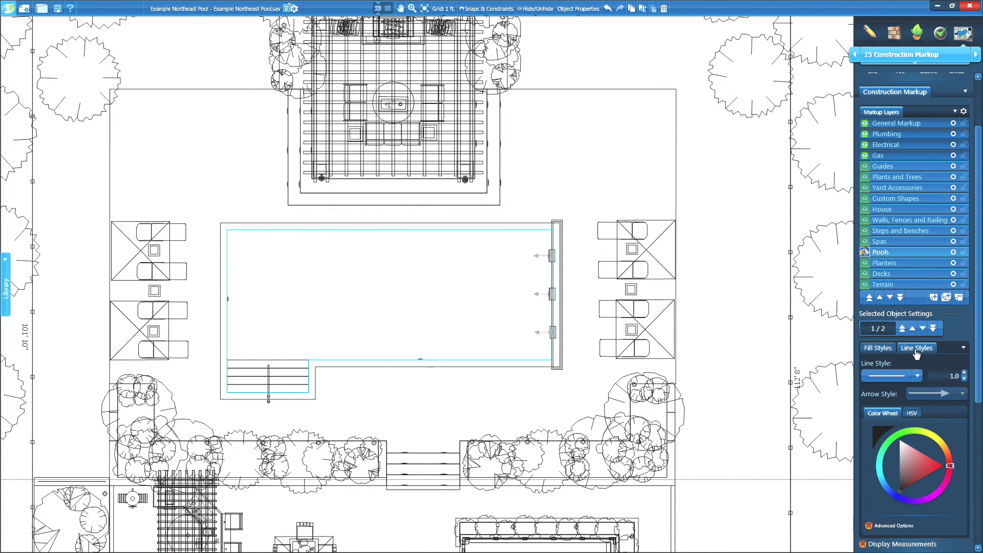
click(915, 373)
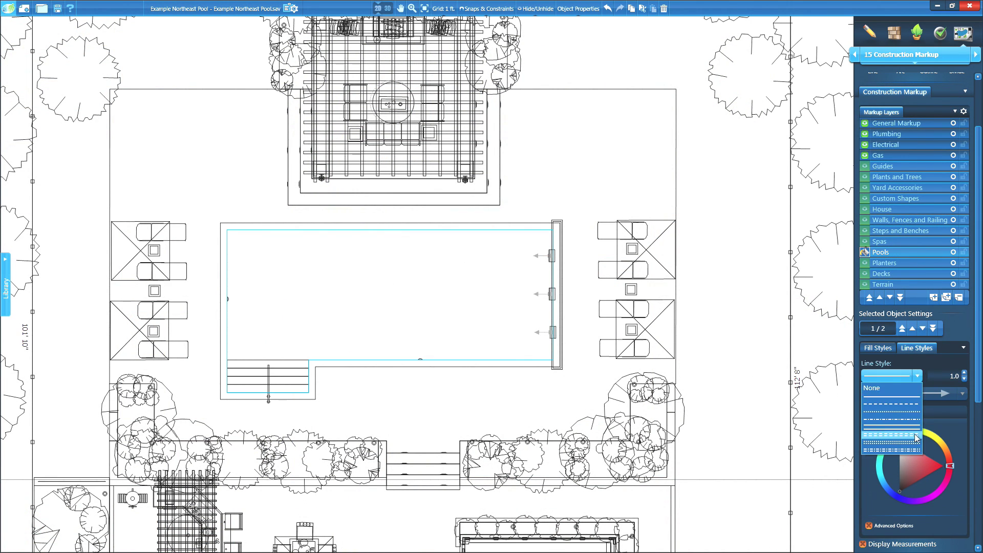
click(906, 397)
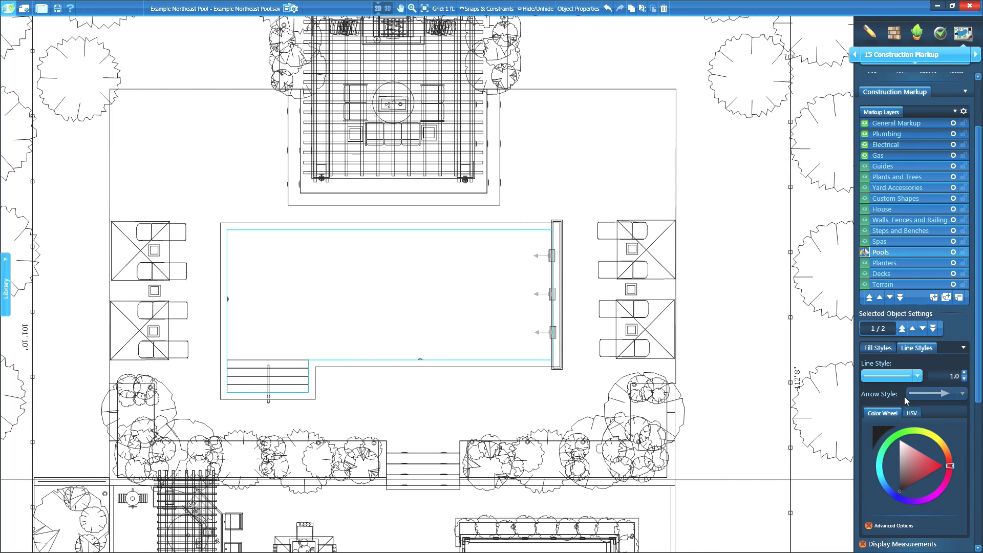
click(965, 373)
click(964, 374)
click(965, 373)
click(964, 374)
click(965, 374)
click(964, 373)
click(965, 373)
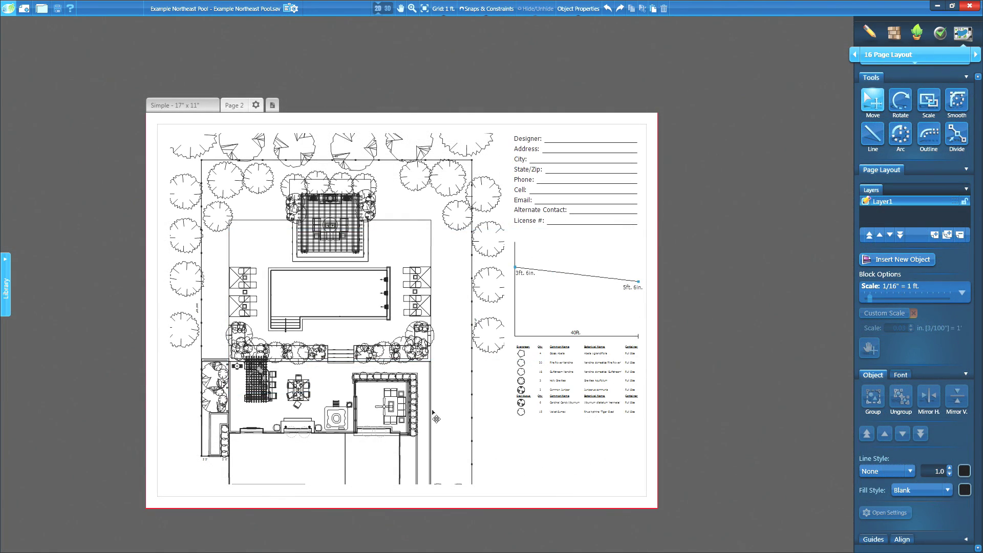
Give the site plan block a solid 2.0 border and the profile chart a solid border.
click(340, 286)
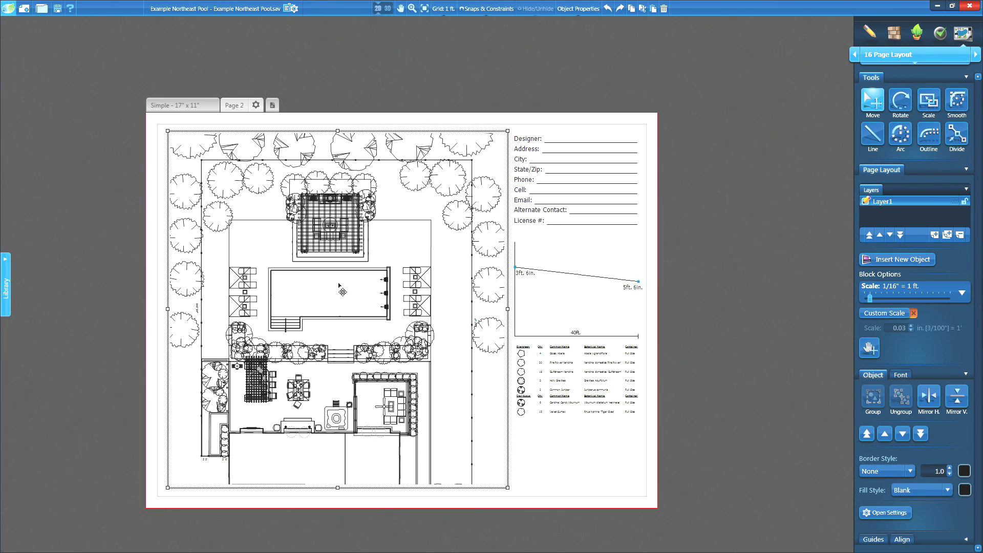
click(876, 470)
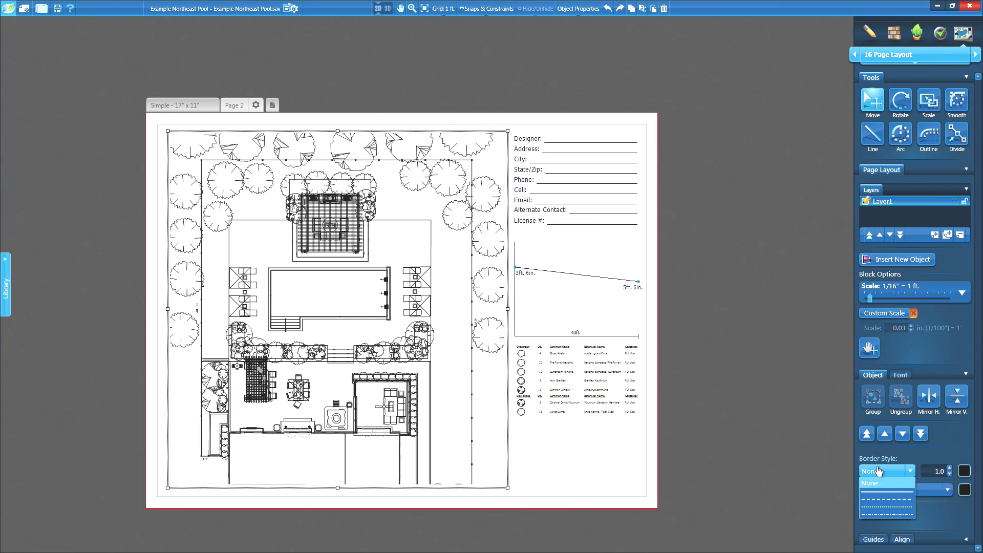
click(879, 490)
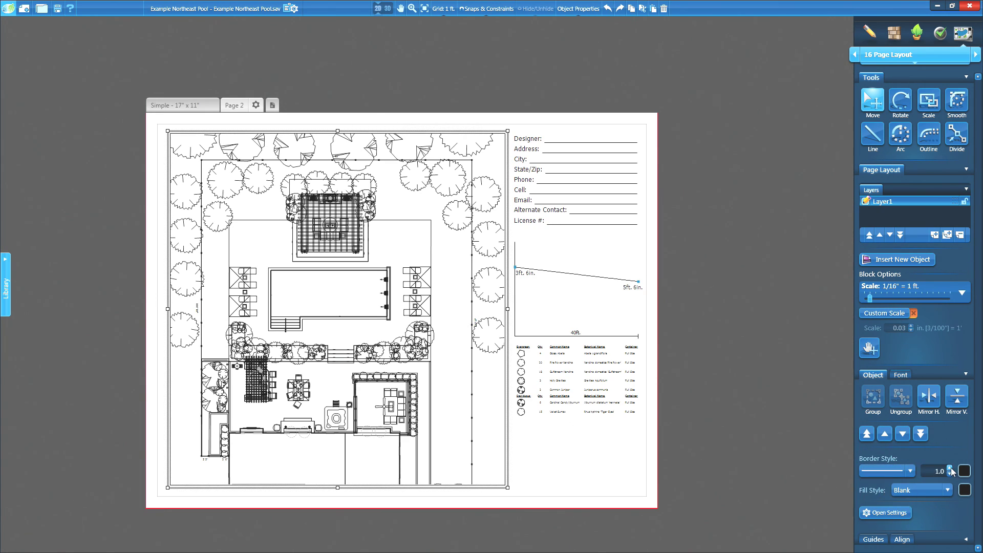
click(950, 468)
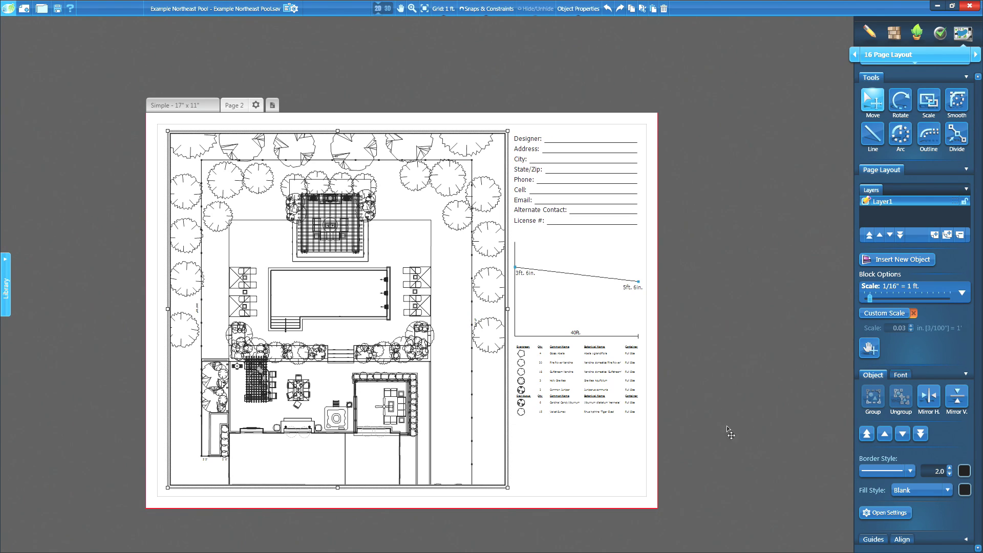
click(565, 321)
click(889, 470)
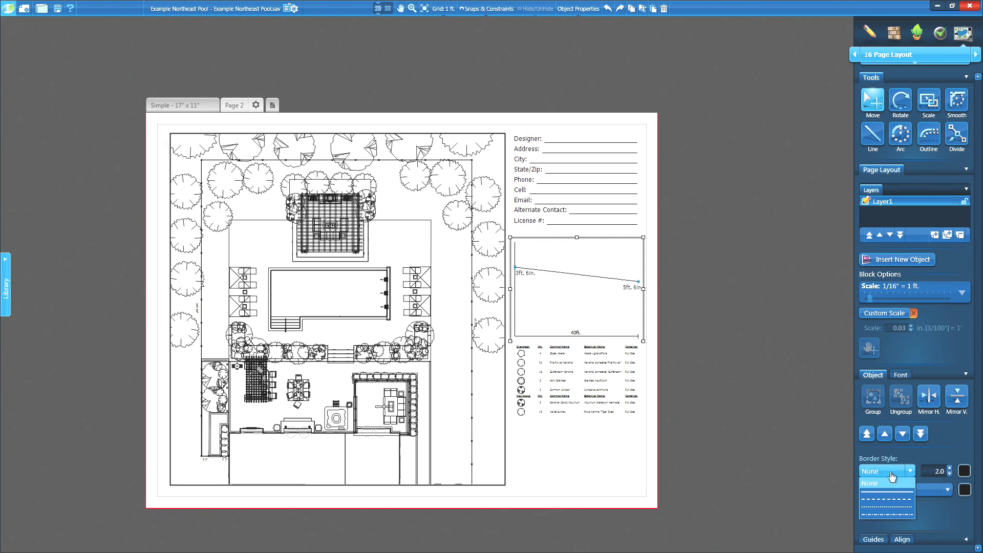
click(880, 490)
Give the plant table block a solid border of width 2.0.
click(611, 401)
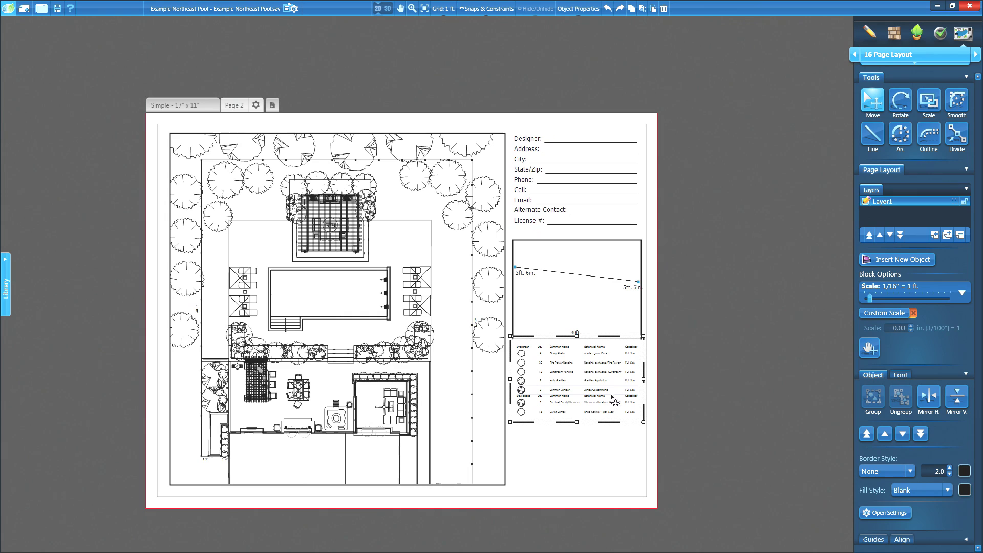
click(902, 475)
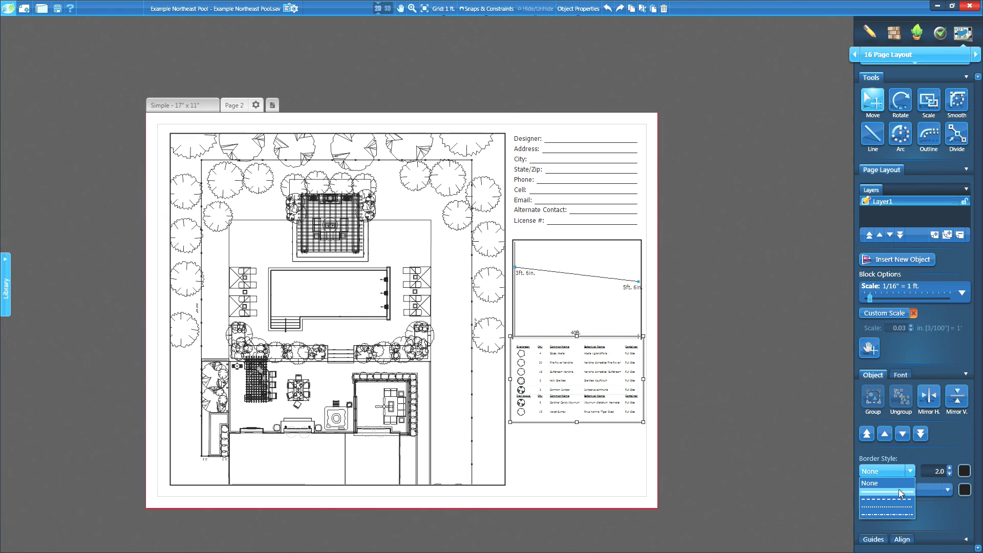
click(886, 492)
click(950, 468)
click(950, 468)
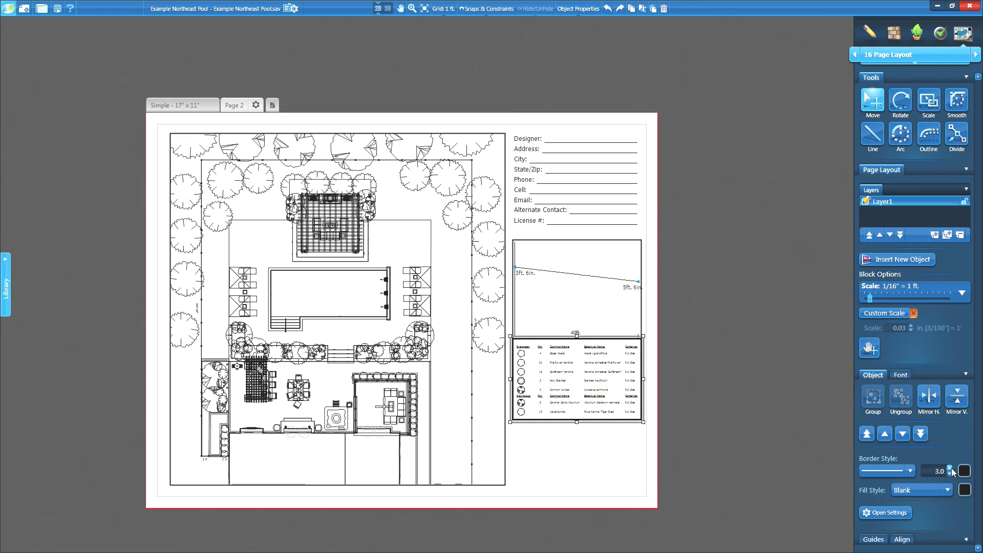
click(949, 474)
click(950, 474)
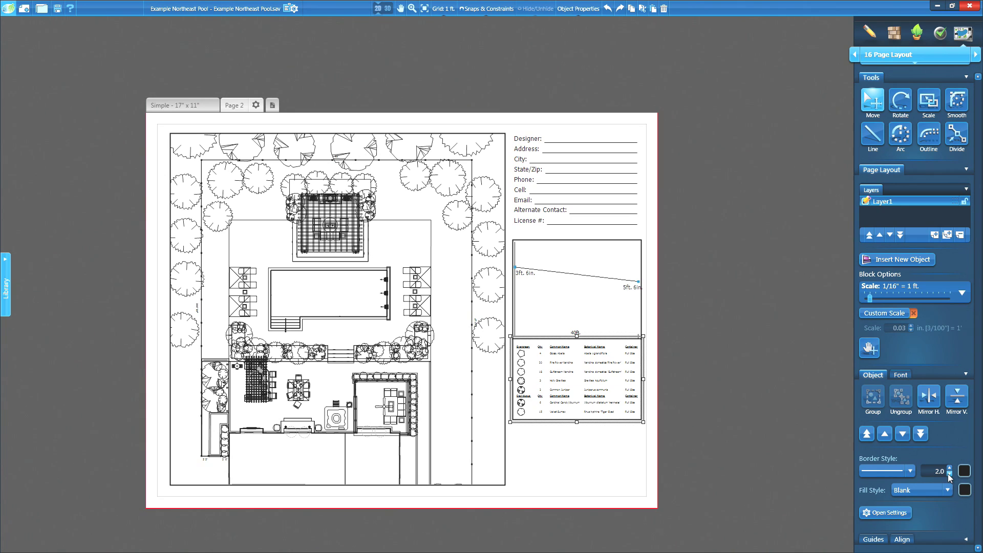
Give the contact-info block a solid 2.0 border, then deselect it.
click(608, 215)
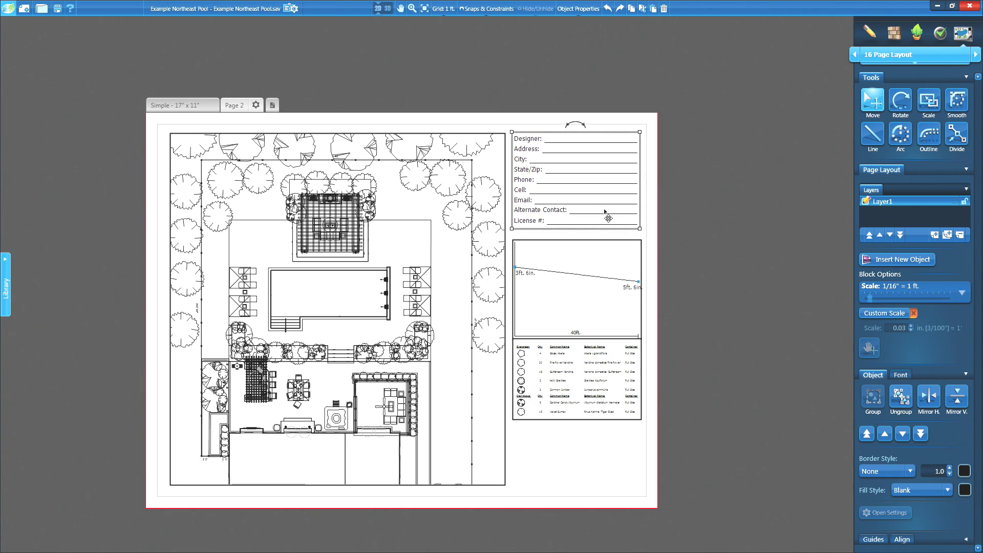
click(890, 471)
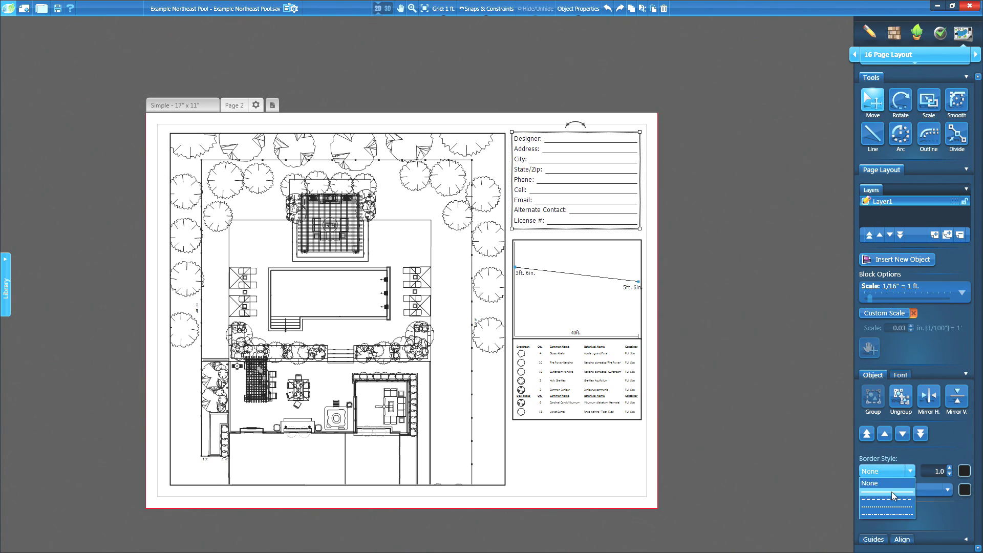
click(885, 484)
click(950, 468)
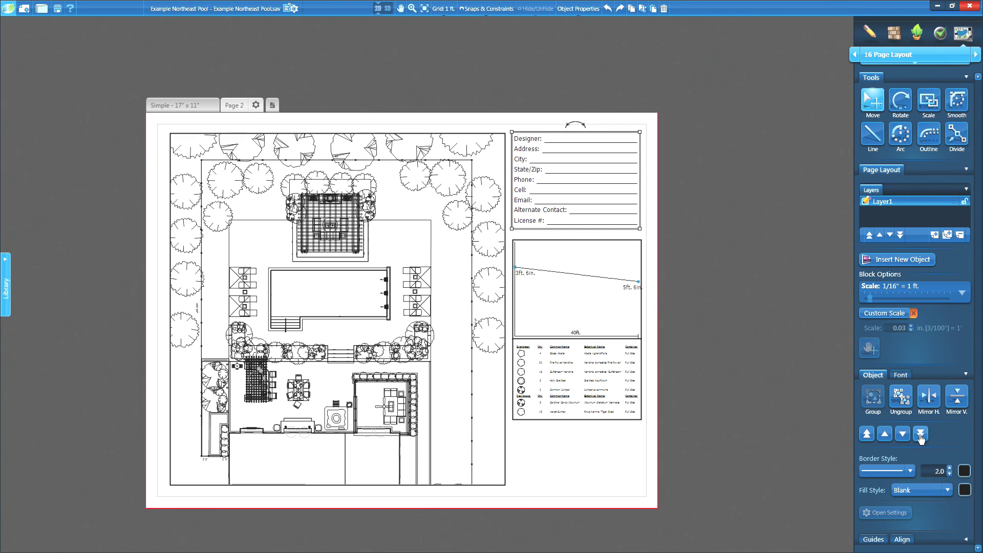
click(594, 228)
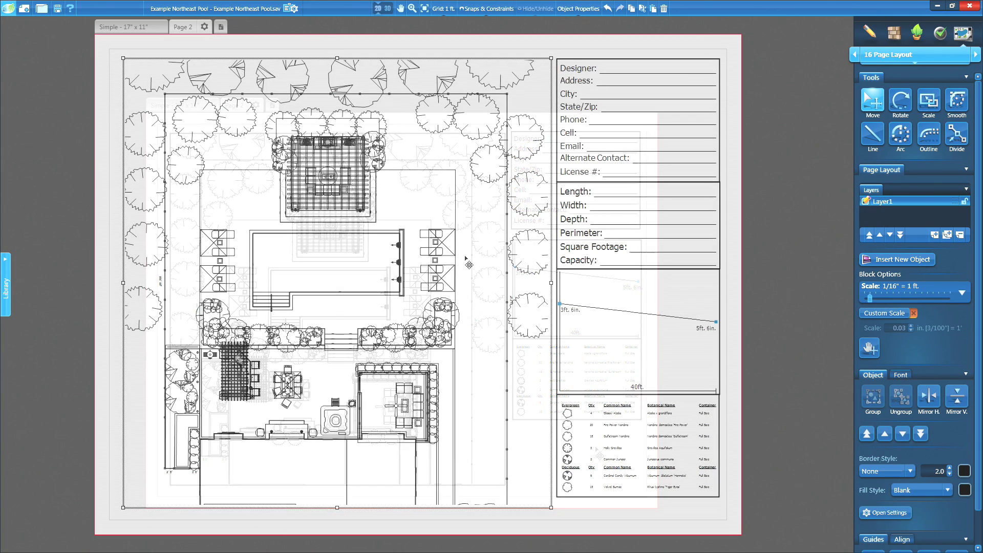
Tab through the title block's contact fields, then the pool-measurement block's fields.
click(621, 70)
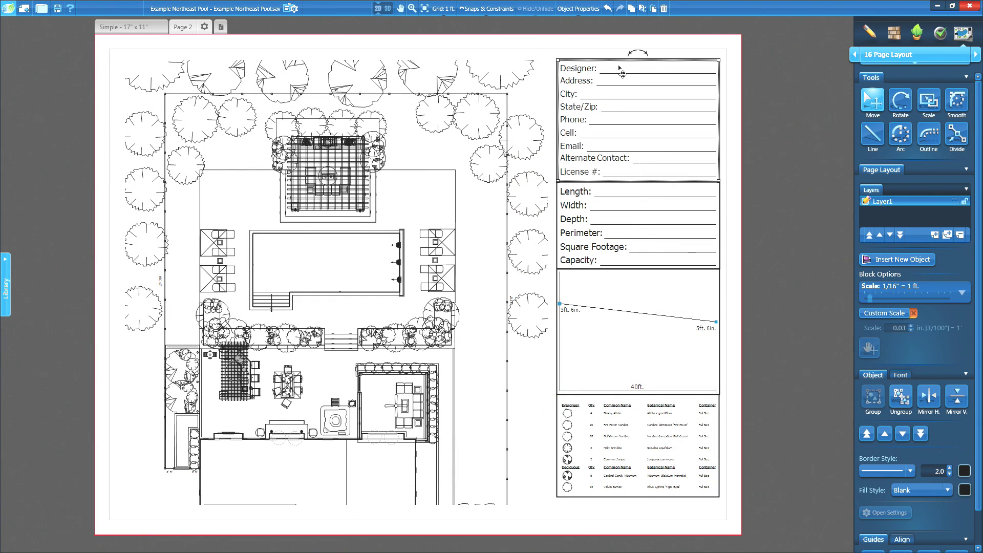
key(Tab)
key(Tab)
key(Tab)
key(Tab)
key(Tab)
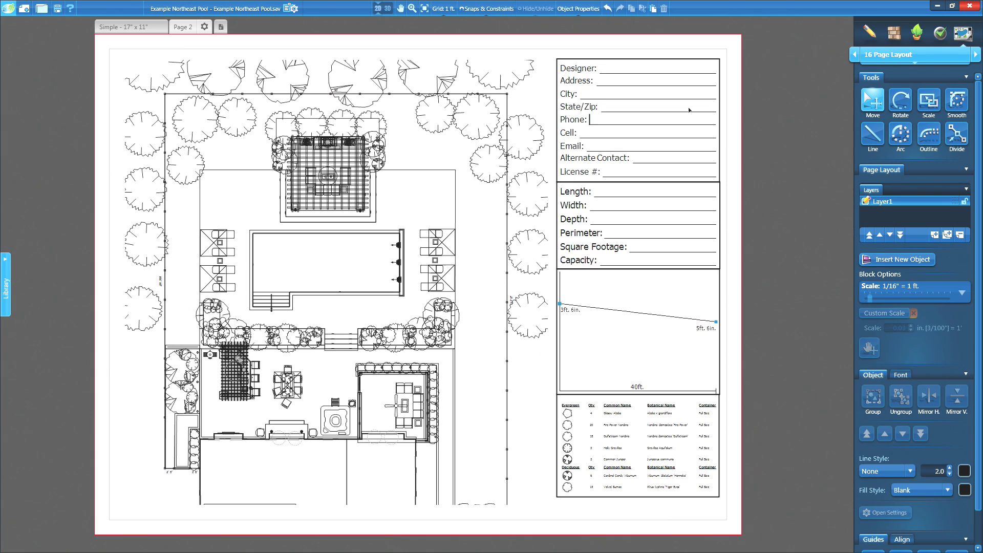
key(Tab)
key(Tab)
key(Tab)
key(Tab)
key(Tab)
key(Tab)
key(Tab)
key(Tab)
key(Tab)
key(Tab)
key(Tab)
key(Tab)
key(Tab)
key(Tab)
double_click(625, 192)
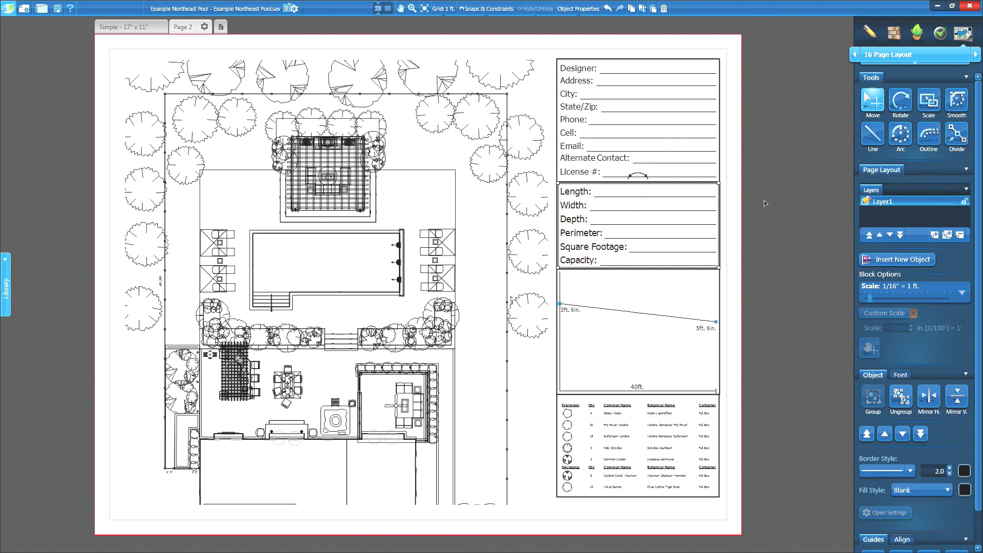
key(Tab)
key(Tab)
key(Tab)
key(Tab)
key(Tab)
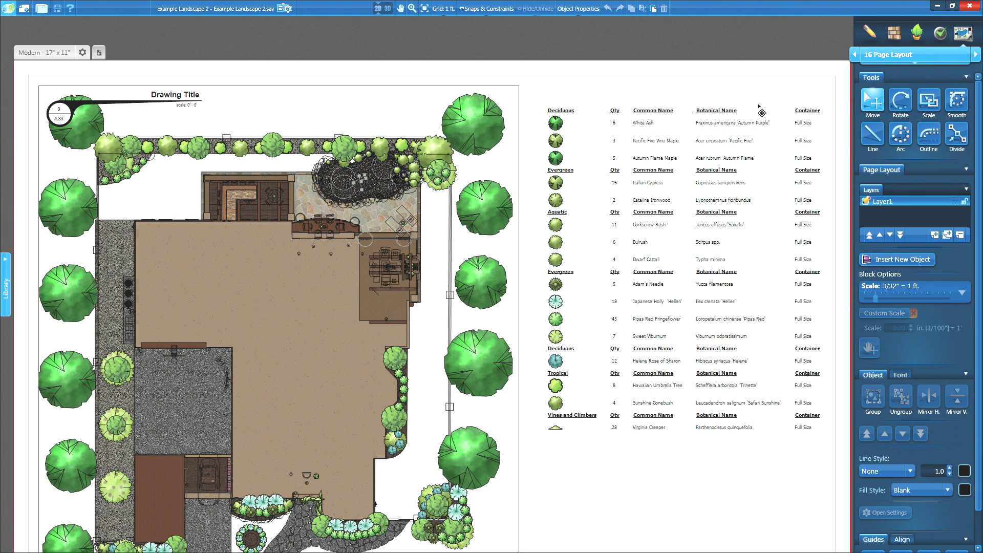
Select all trees matching the top-right one and give them a paler green Water Colors fill.
click(854, 55)
click(579, 101)
scroll(962, 365, down, 5)
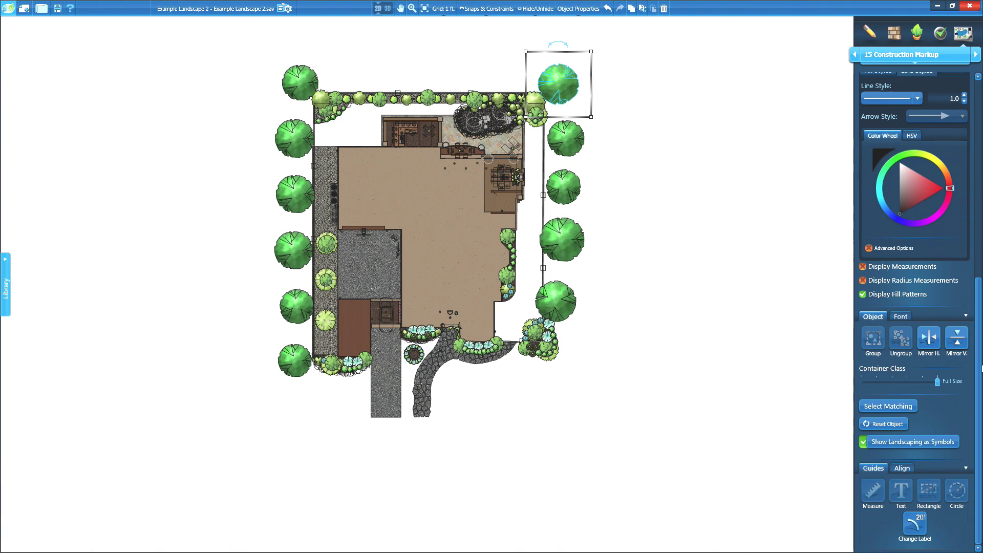
click(899, 406)
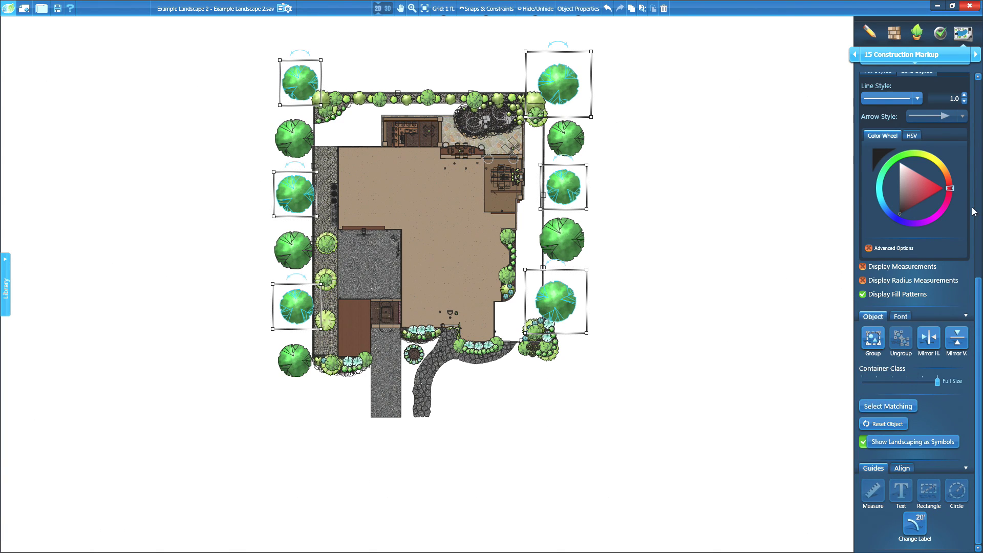
click(977, 170)
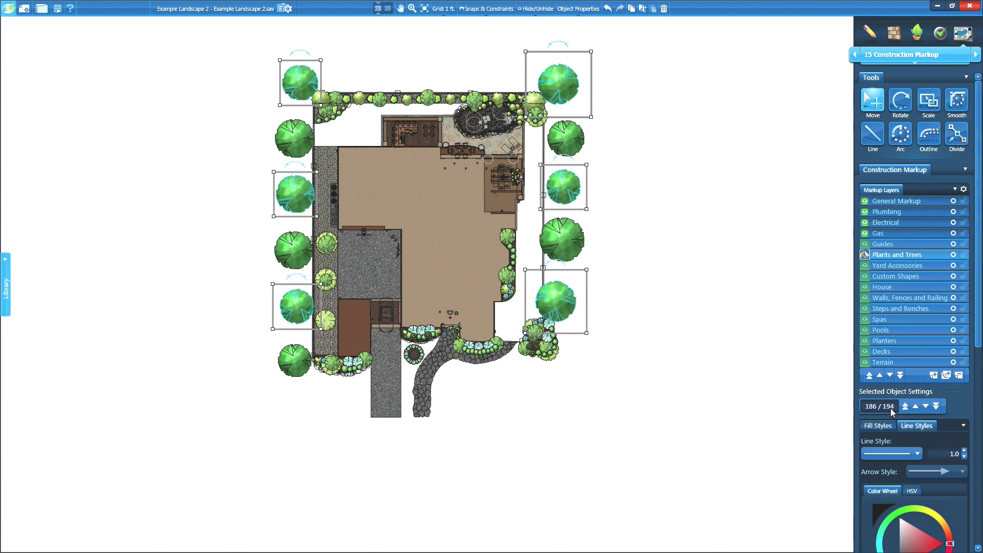
click(877, 426)
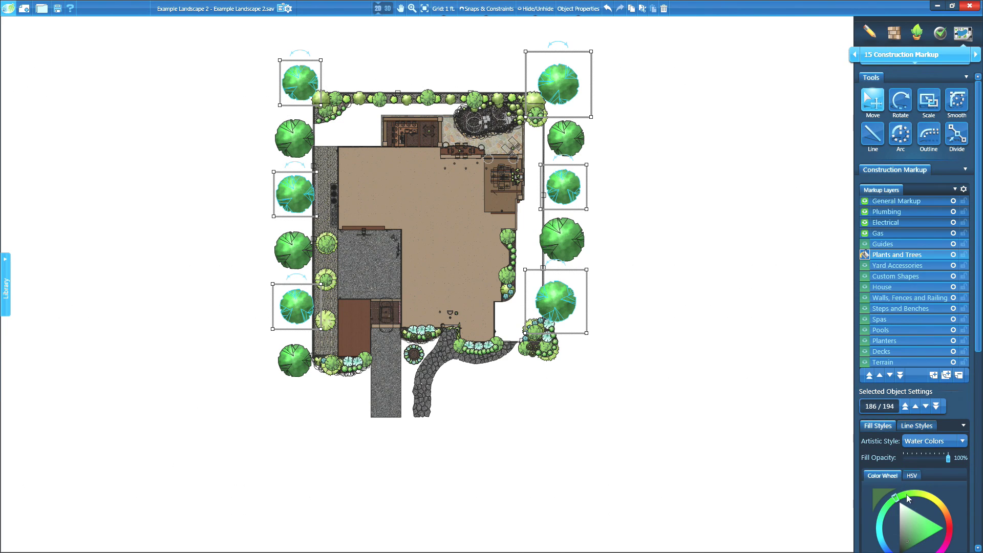
click(910, 530)
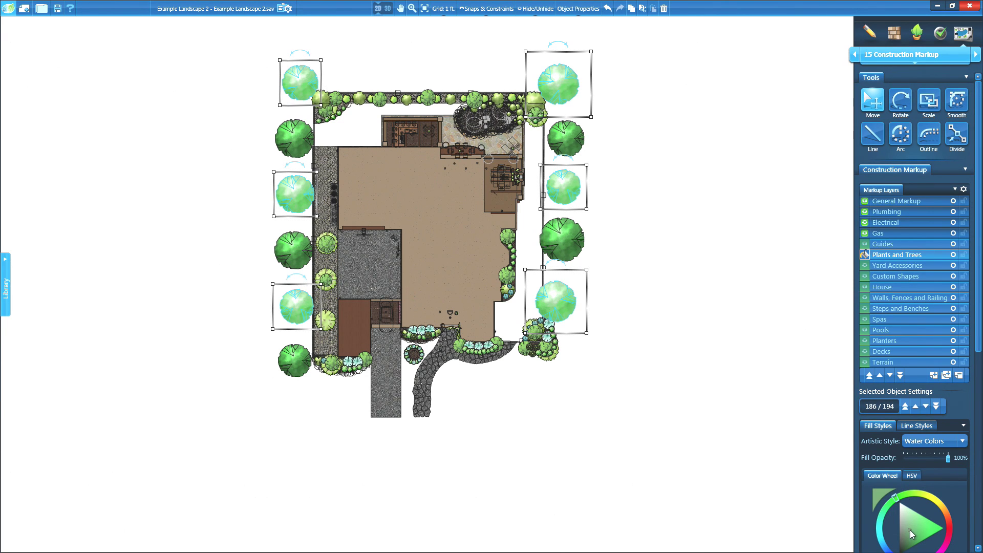
click(976, 54)
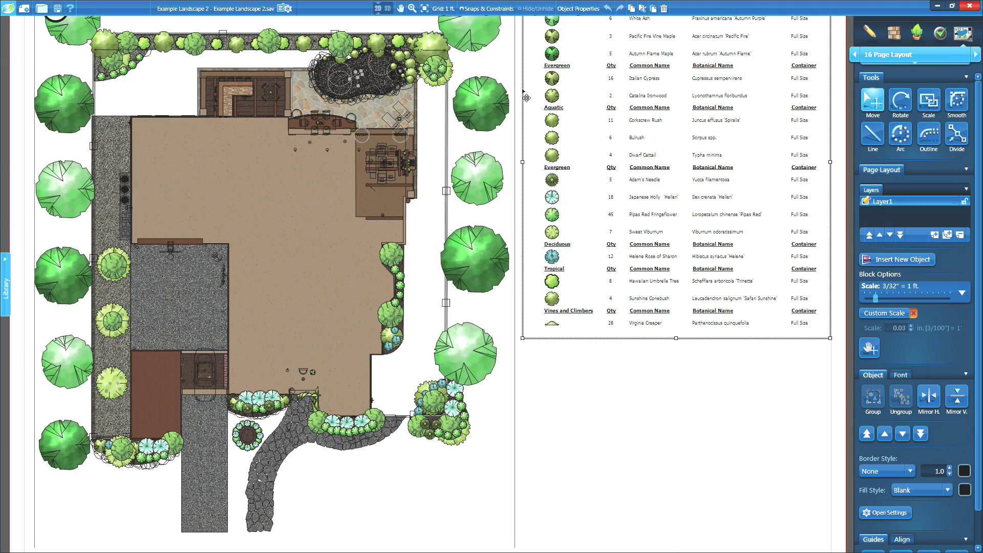